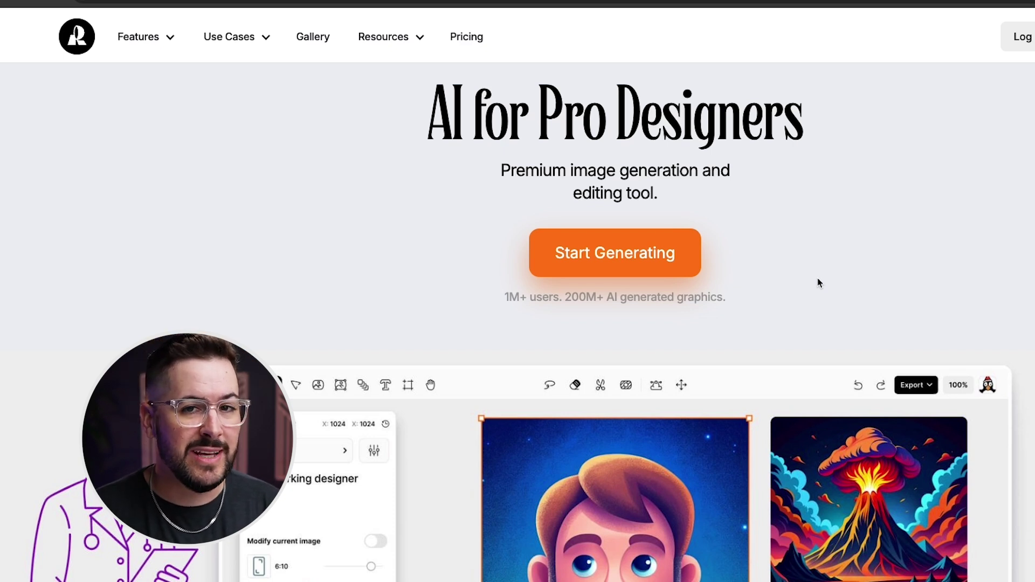
Scroll down the Recraft home page to the Free, Basic, Advanced and Pro pricing plans.
scroll(818, 283, "down", 7)
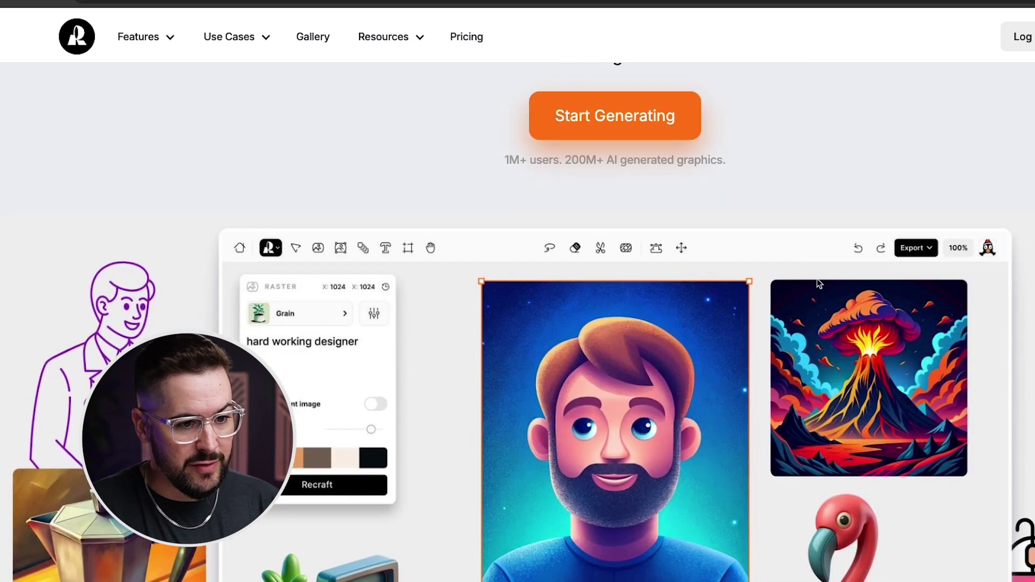
scroll(817, 286, "up", 8)
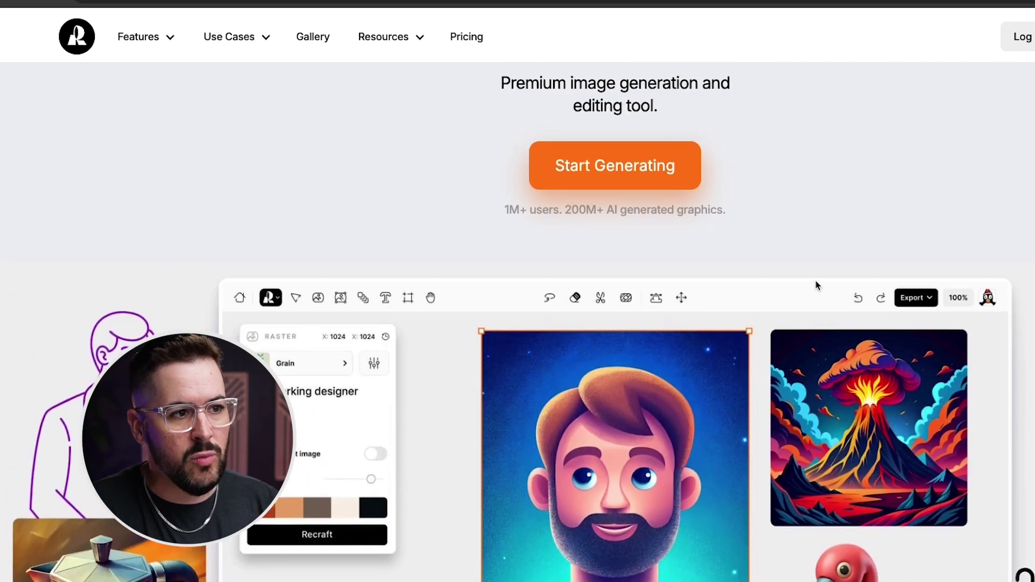
scroll(818, 286, "down", 14)
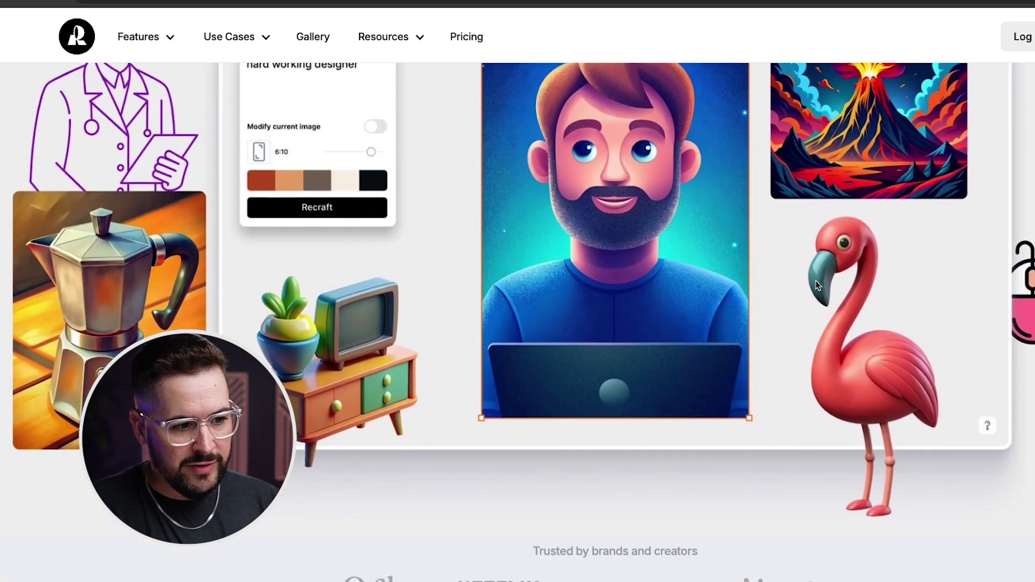
scroll(837, 286, "down", 11)
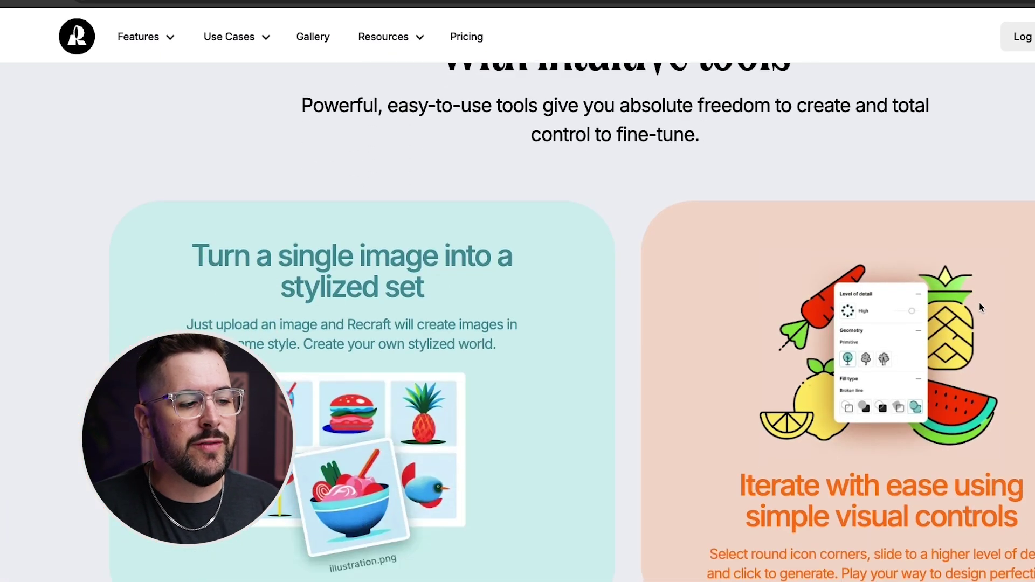
scroll(977, 303, "down", 6)
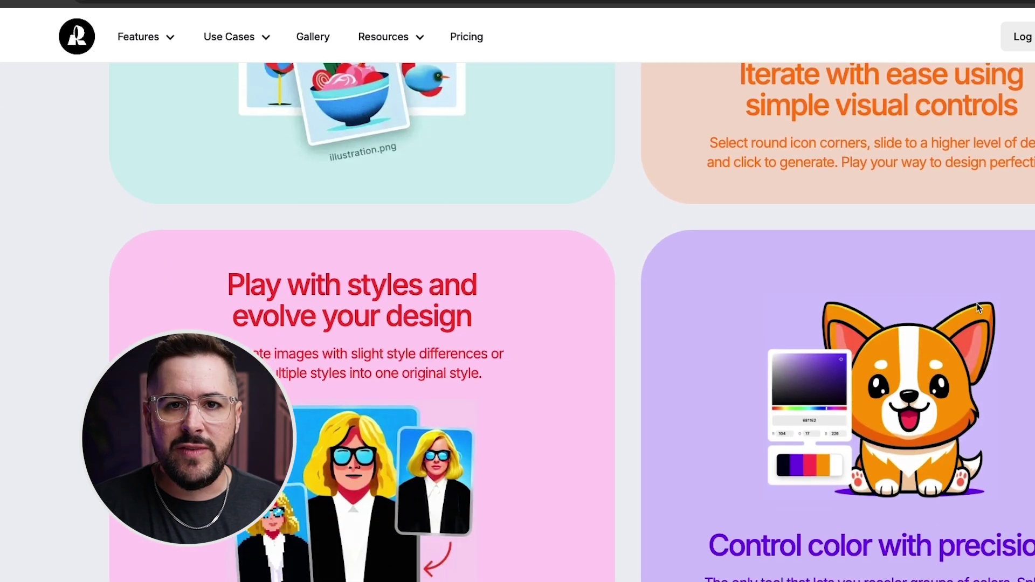
scroll(976, 305, "down", 6)
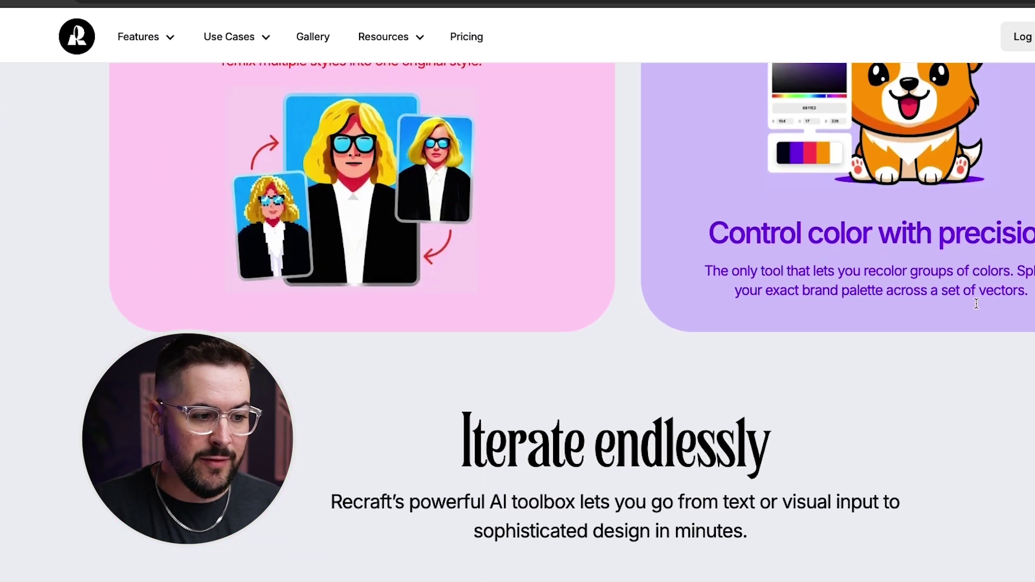
scroll(976, 303, "down", 5)
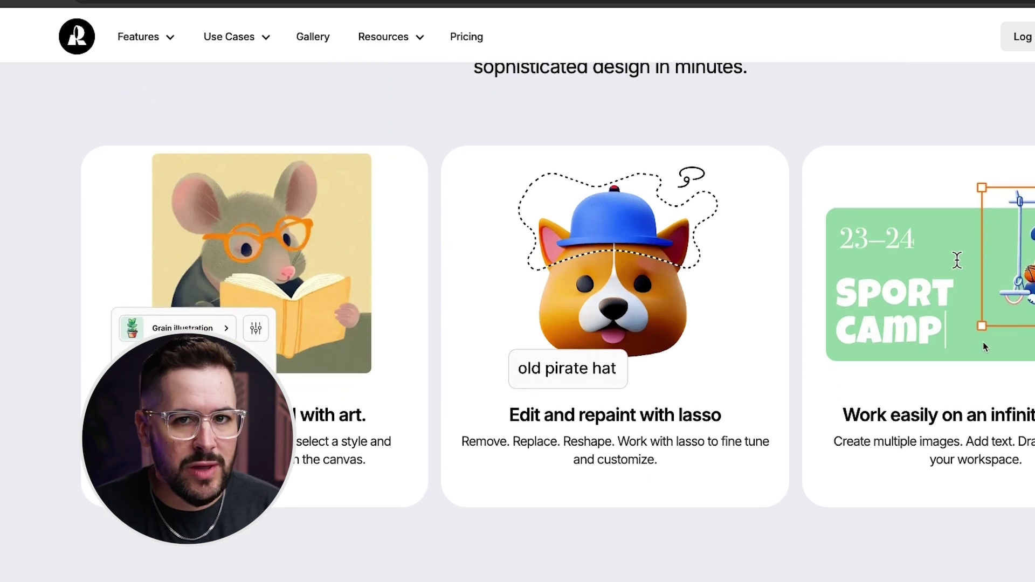
scroll(983, 348, "down", 1)
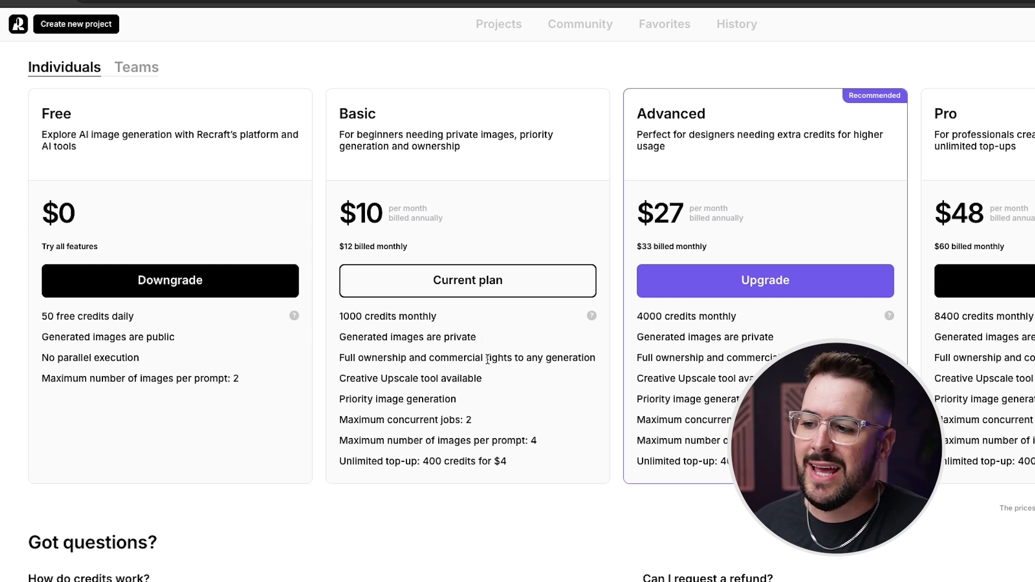
left_click_drag(600, 355, 338, 358)
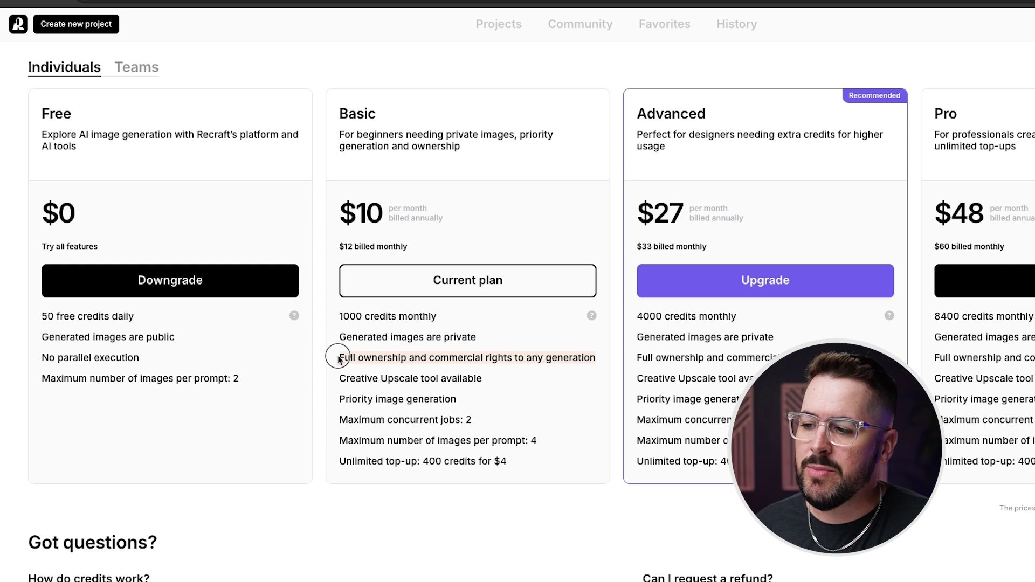
left_click(522, 349)
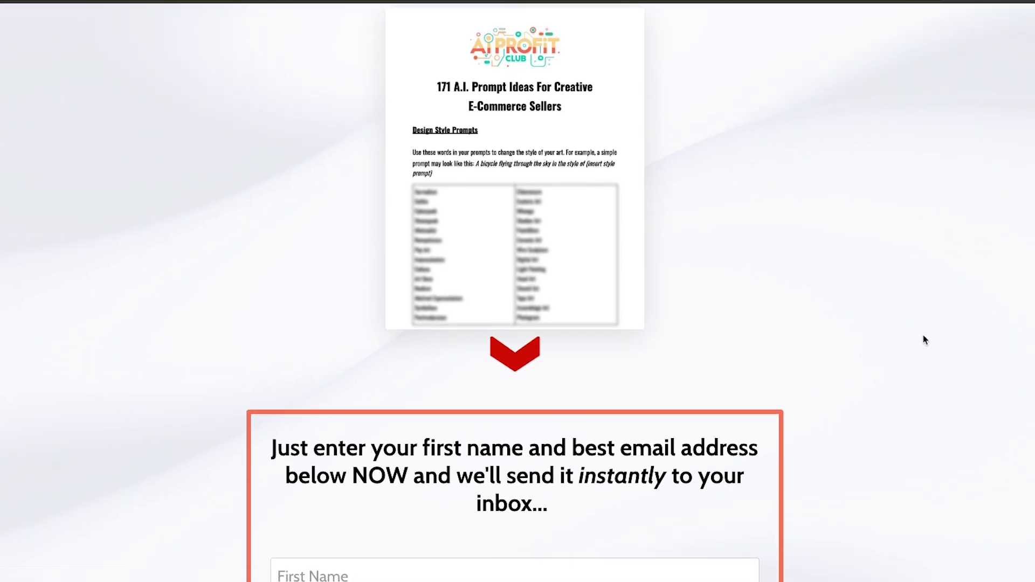
scroll(924, 337, "down", 3)
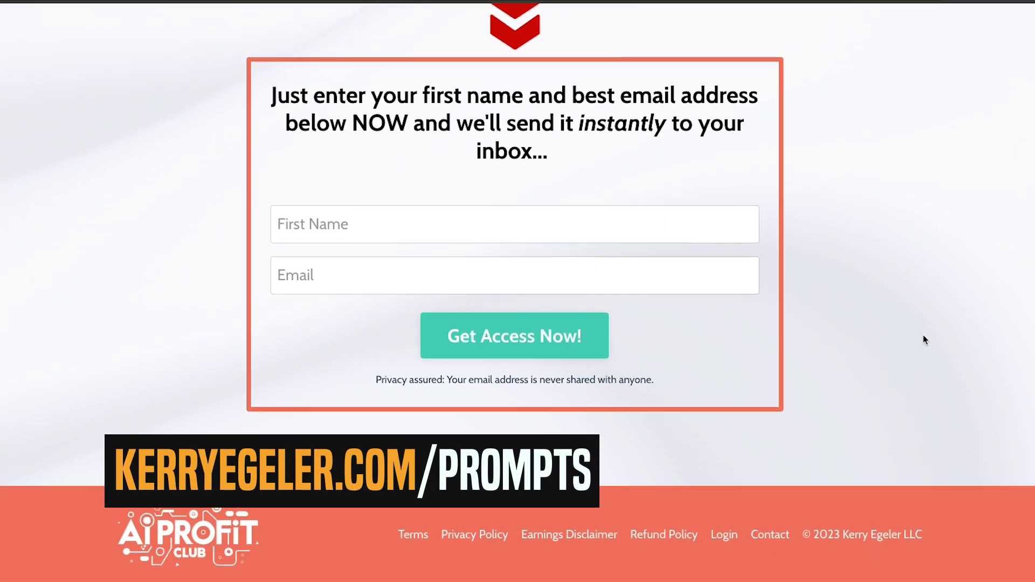
Scroll through the 171 A.I. Prompt Ideas landing page and its sign-up form.
scroll(923, 339, "up", 5)
scroll(924, 340, "up", 6)
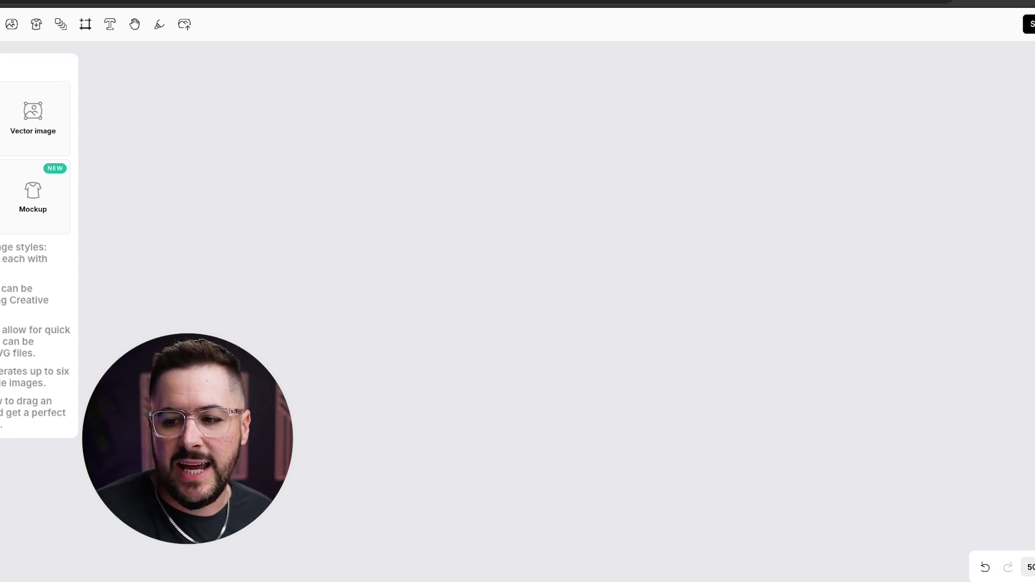
Drop the beach photo of the man onto the canvas and centre it.
left_click_drag(644, 384, 505, 216)
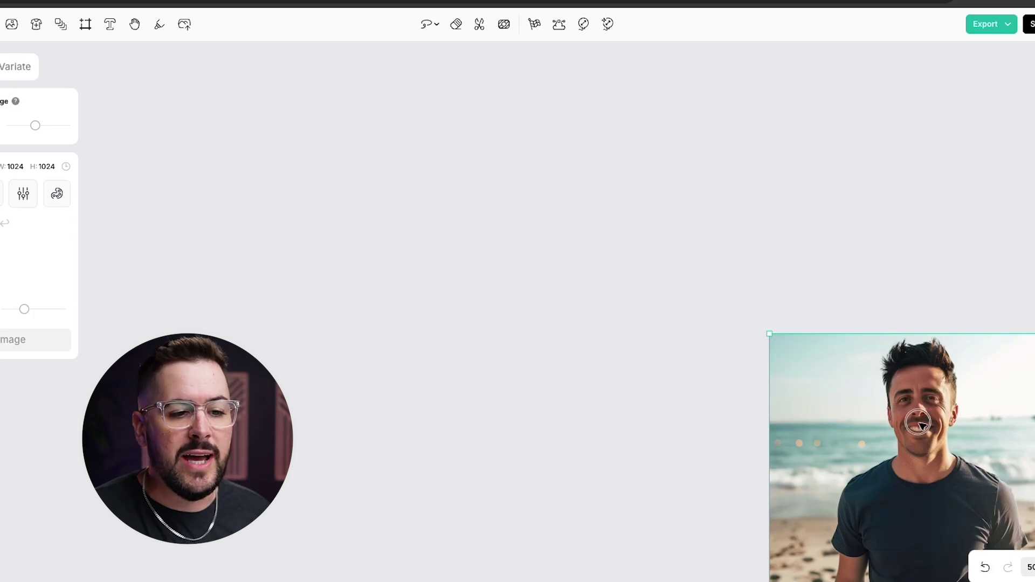
left_click_drag(918, 423, 445, 190)
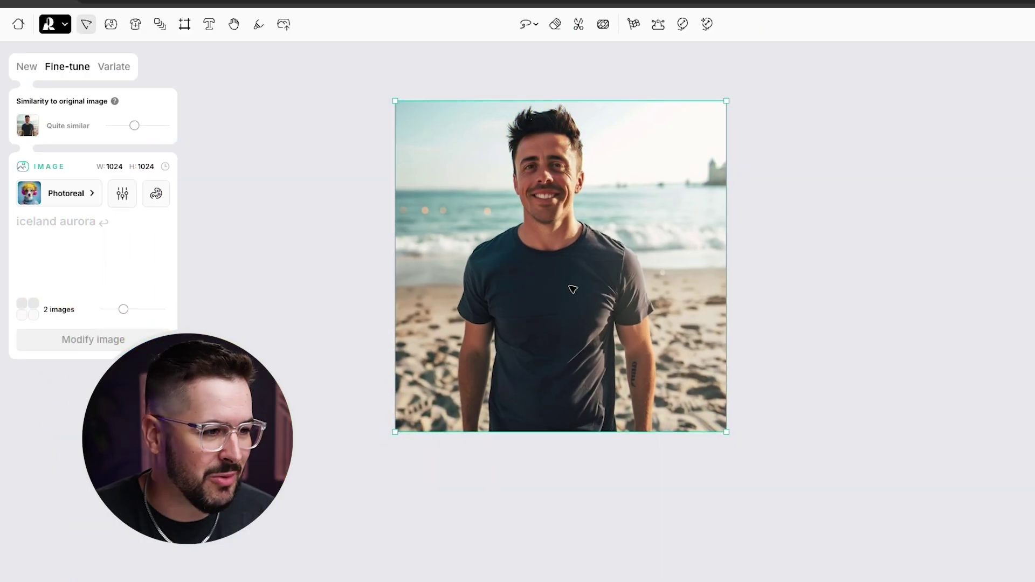
left_click_drag(567, 226, 597, 251)
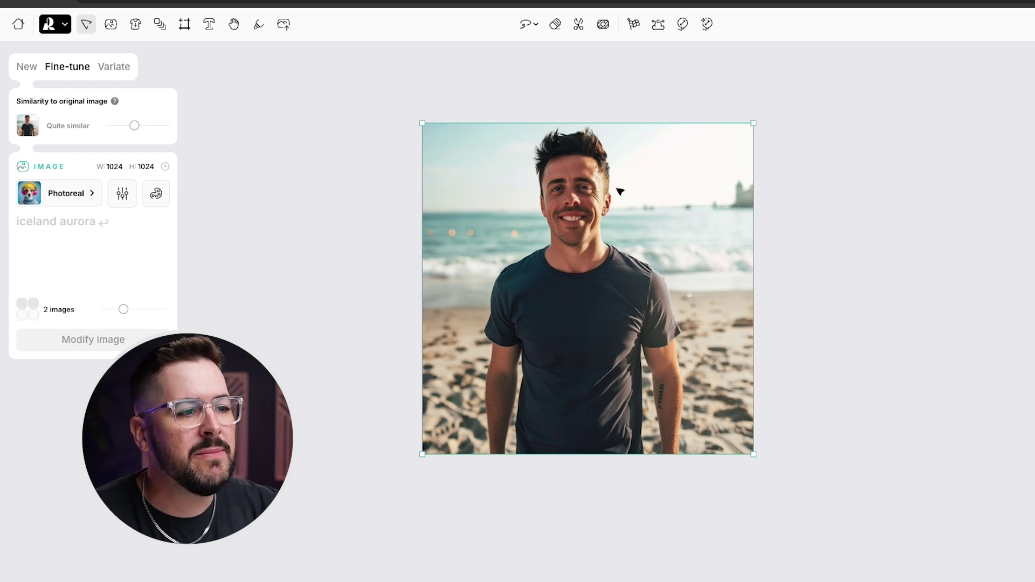
mouse_move(635, 27)
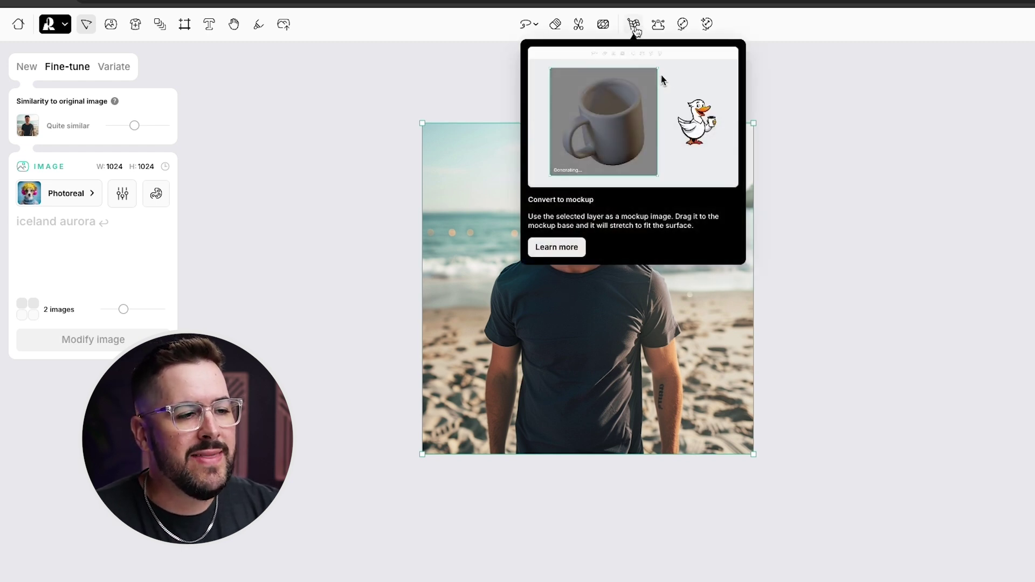
Convert the beach photo into a 1:1 Product photo mockup base.
key("super+Return")
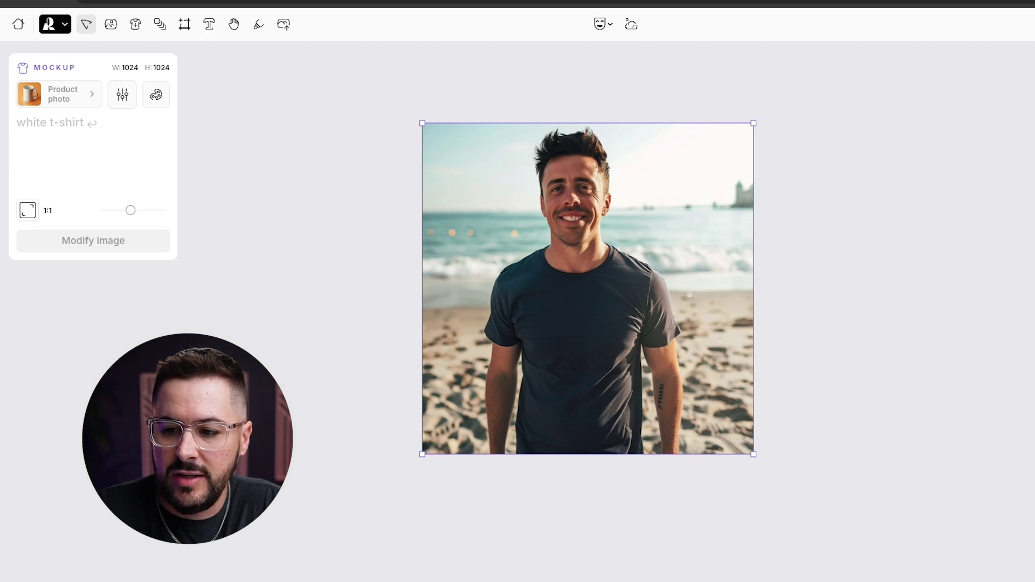
Import the OVERCOME design, shrink it to 780 px, and drop it onto the shirt.
left_click_drag(497, 356, 560, 295)
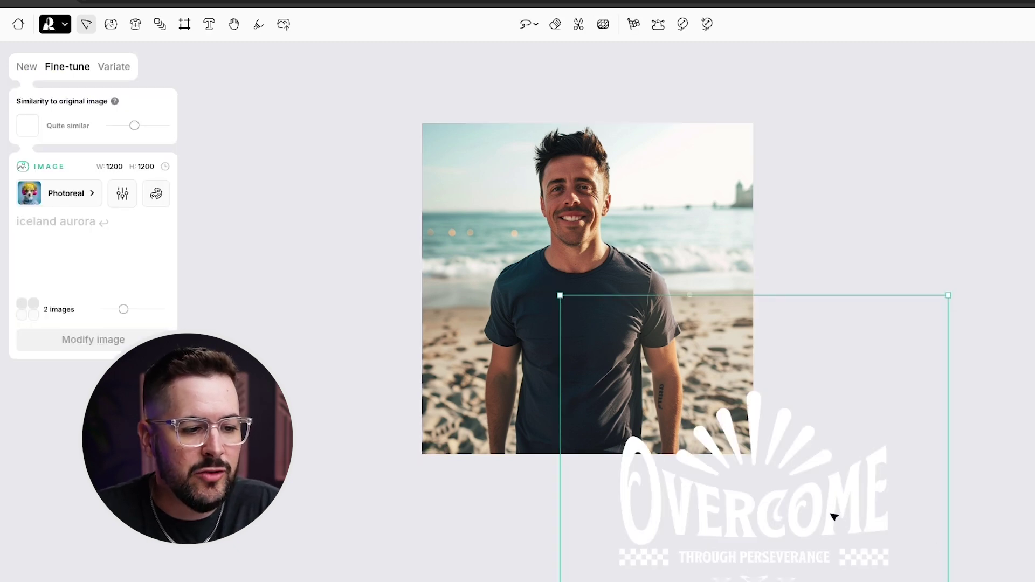
left_click_drag(834, 518, 990, 316)
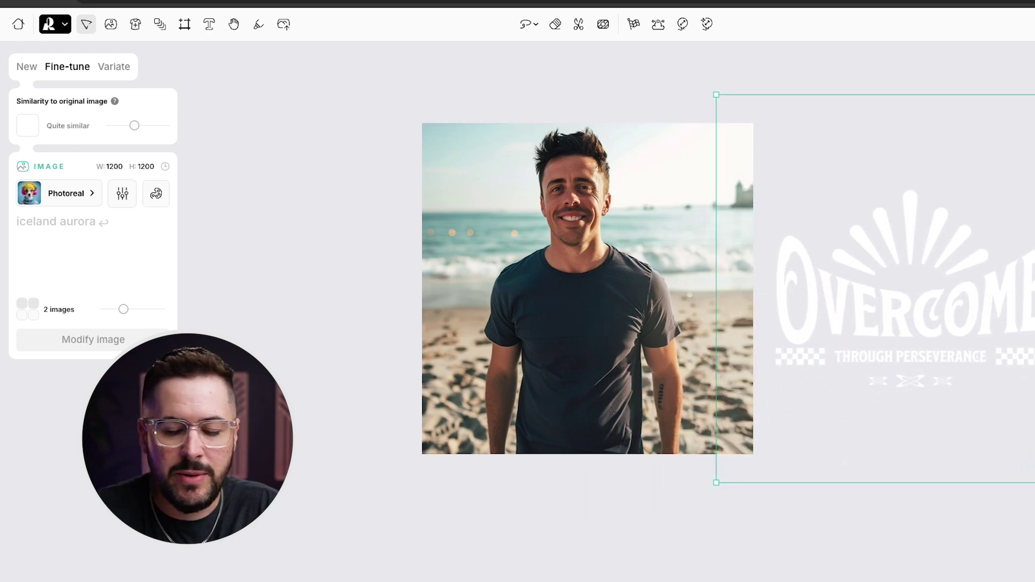
left_click_drag(1034, 480, 969, 347)
left_click_drag(897, 233, 667, 280)
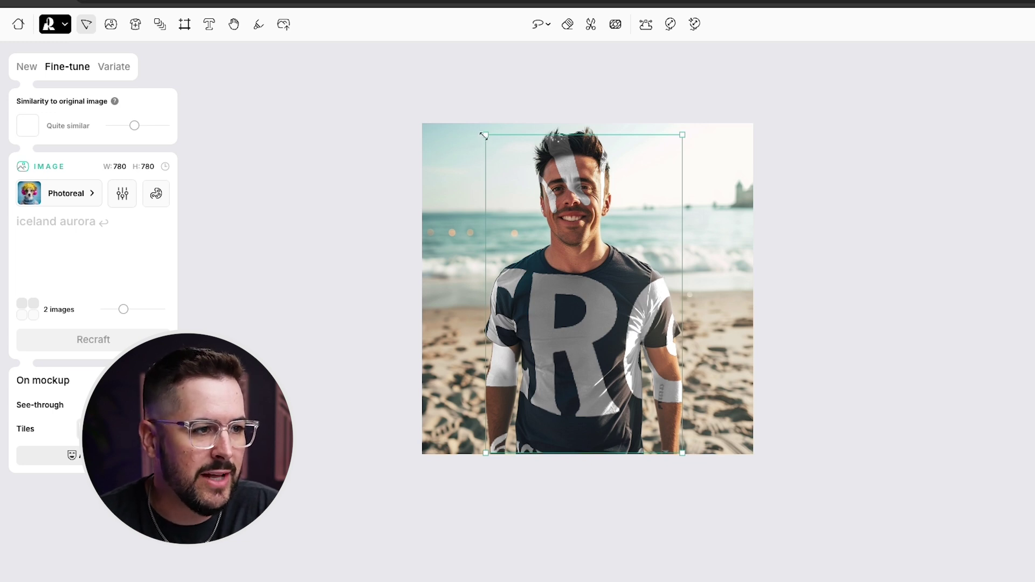
Scale the OVERCOME print down to 93×93 and move it higher on the chest.
left_click_drag(484, 136, 555, 249)
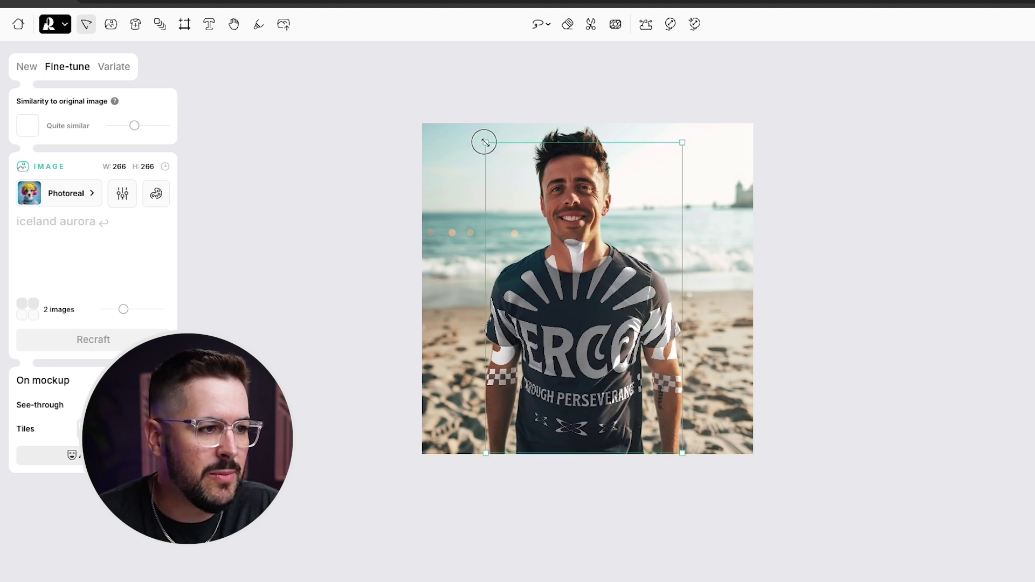
left_click_drag(484, 142, 574, 298)
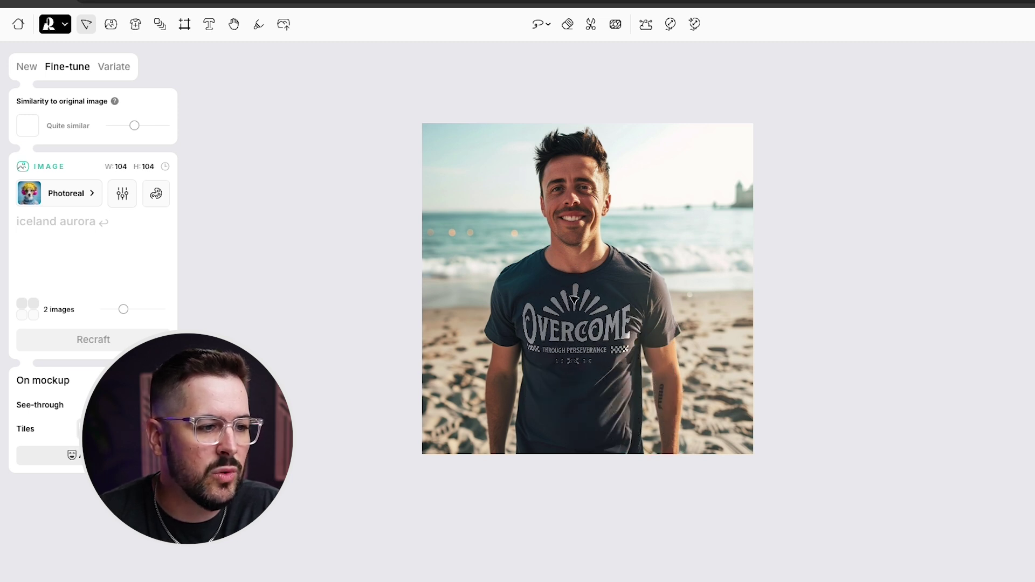
left_click_drag(501, 254, 519, 270)
left_click_drag(581, 318, 574, 312)
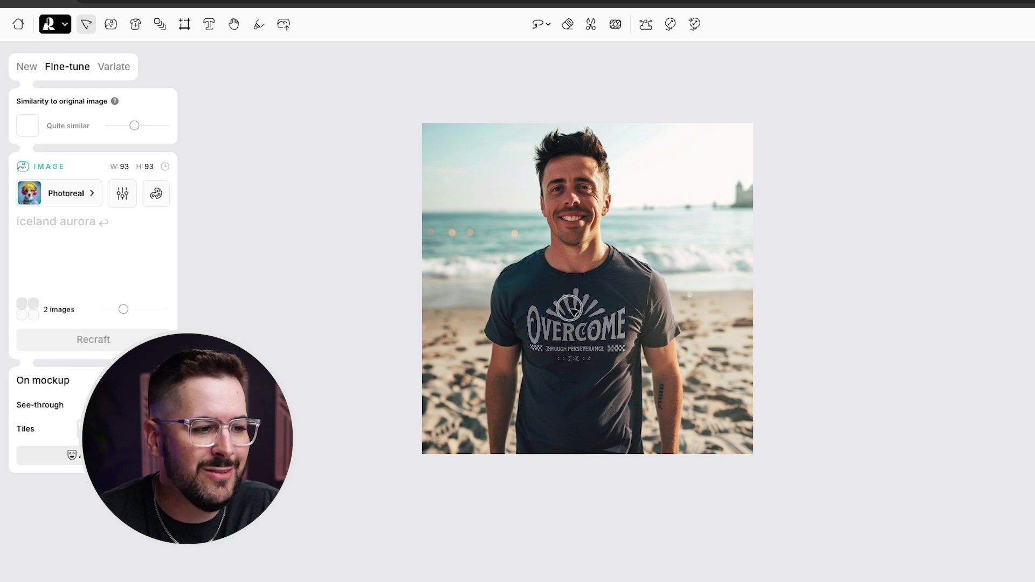
left_click_drag(574, 312, 577, 311)
left_click(774, 317)
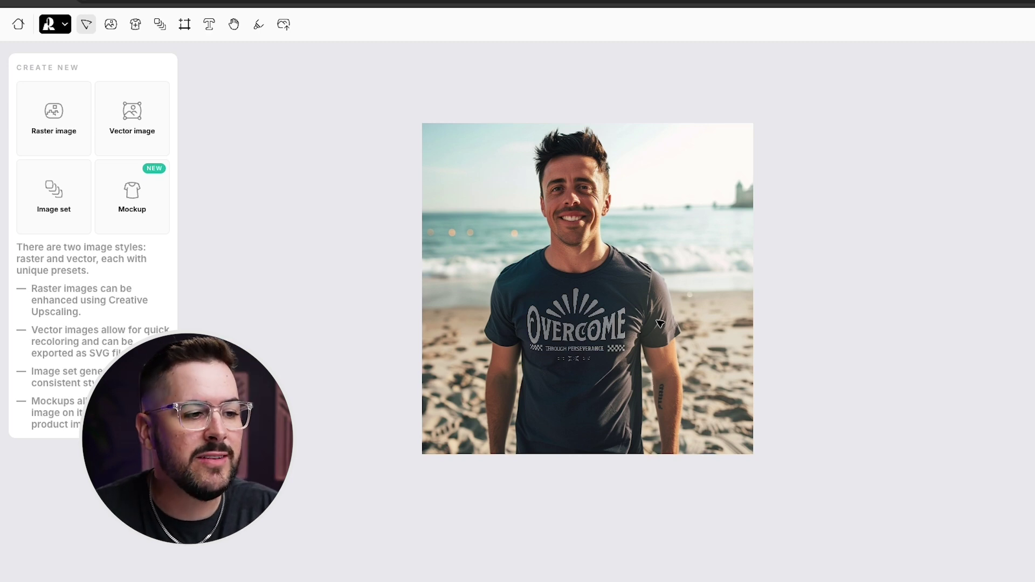
left_click(617, 328)
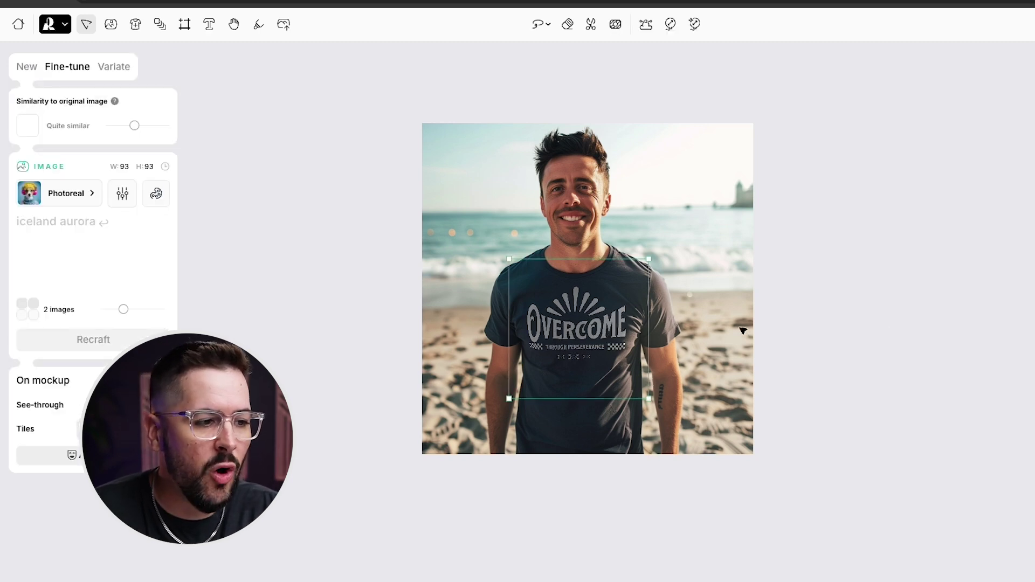
left_click(865, 324)
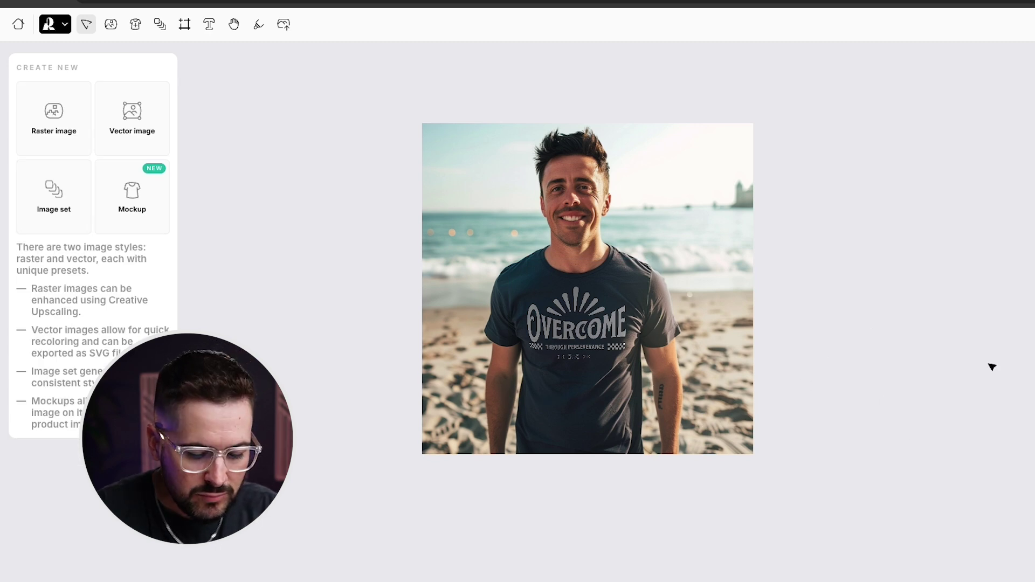
key("ctrl+equal")
scroll(938, 365, "up", 3)
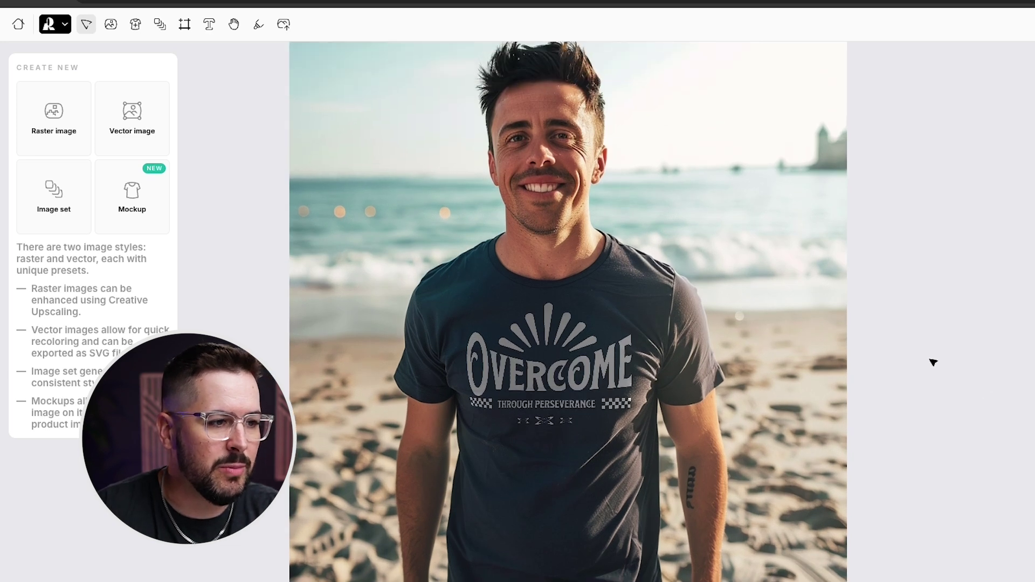
scroll(933, 363, "down", 3)
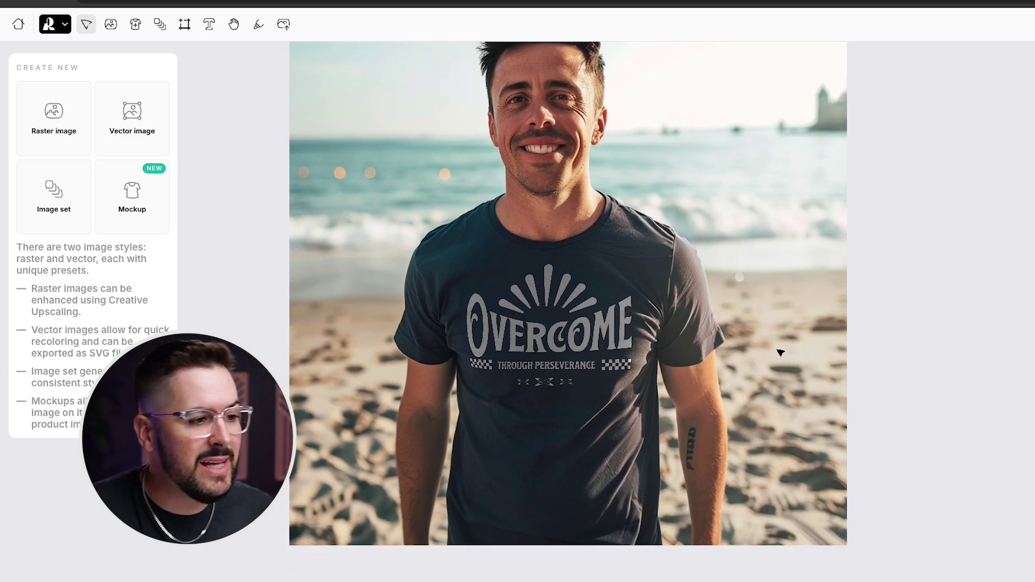
scroll(781, 353, "up", 2)
key("ctrl+minus")
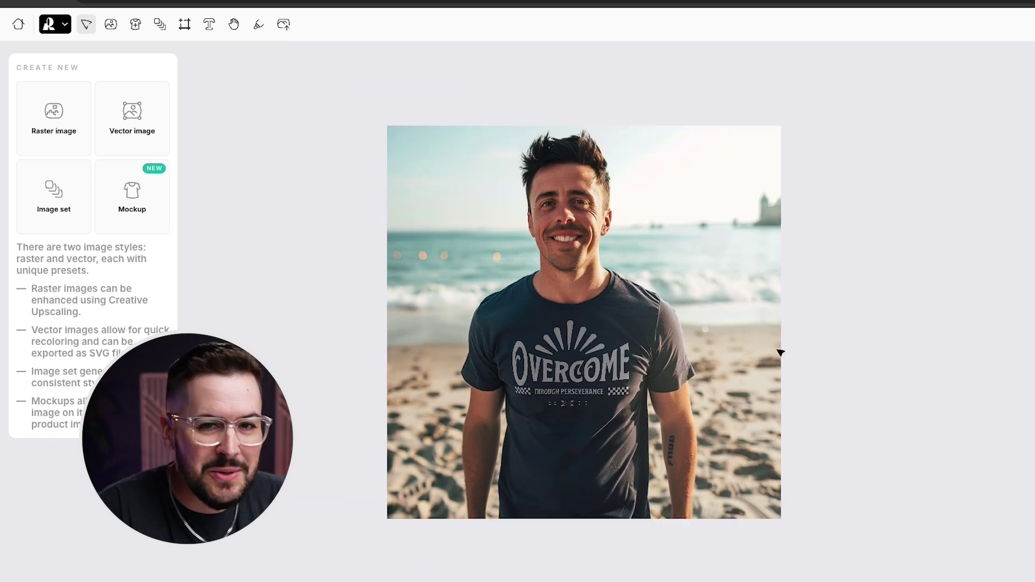
key("ctrl+minus")
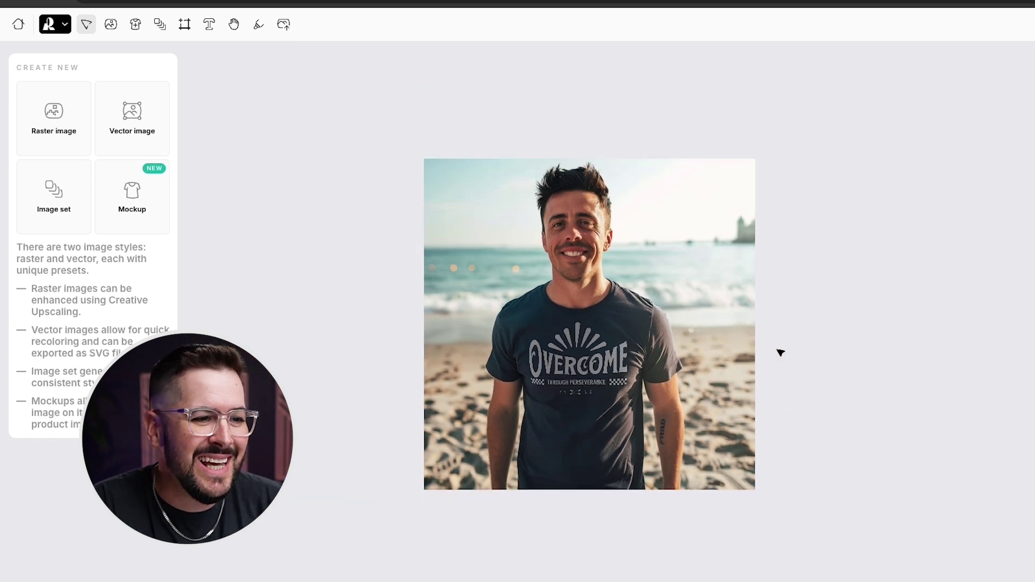
left_click(620, 361)
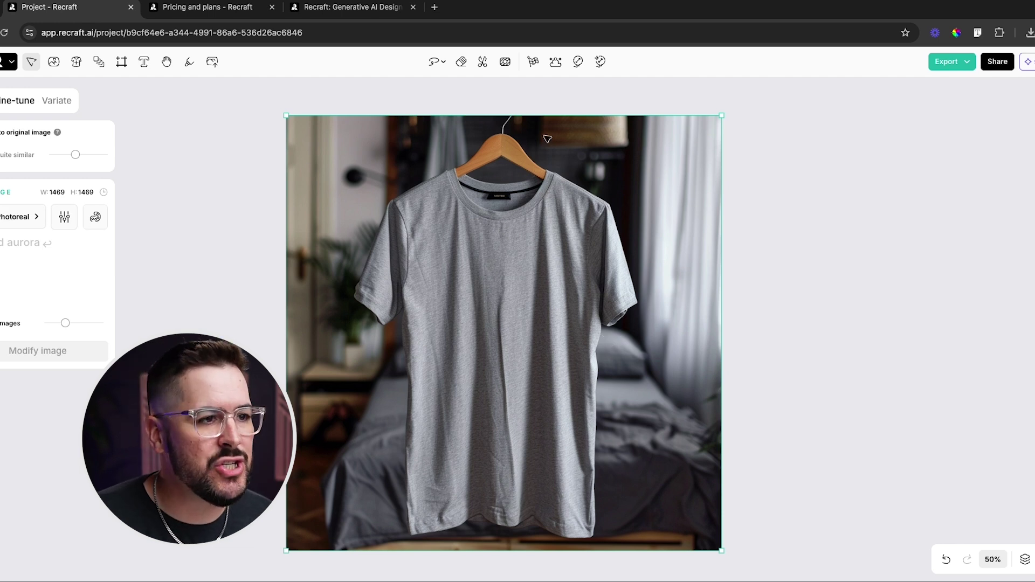
Convert the grey hanger t-shirt photo into a mockup base.
left_click(532, 64)
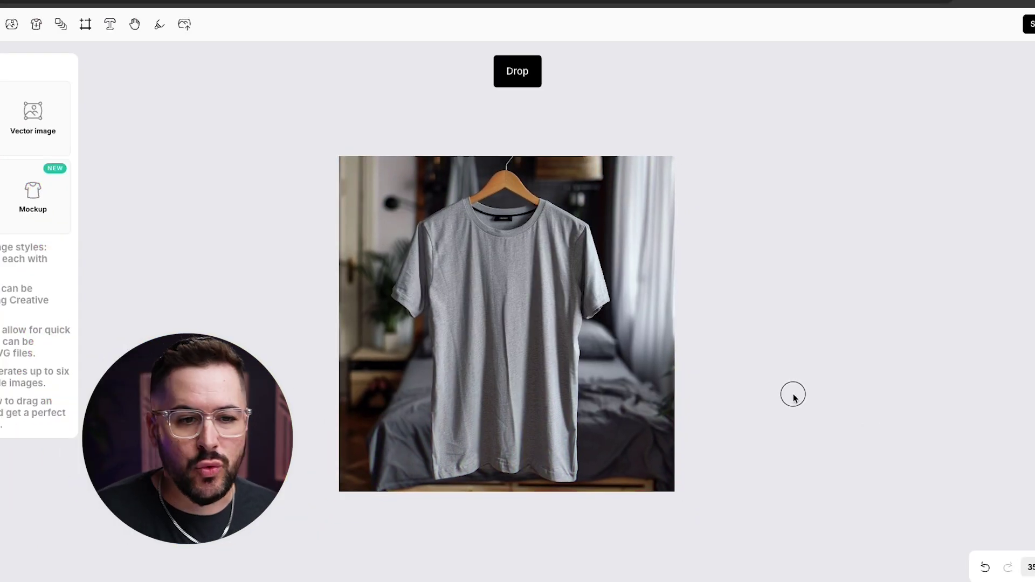
Import the OKDAD design and shrink it over the grey shirt photo.
left_click_drag(793, 396, 810, 355)
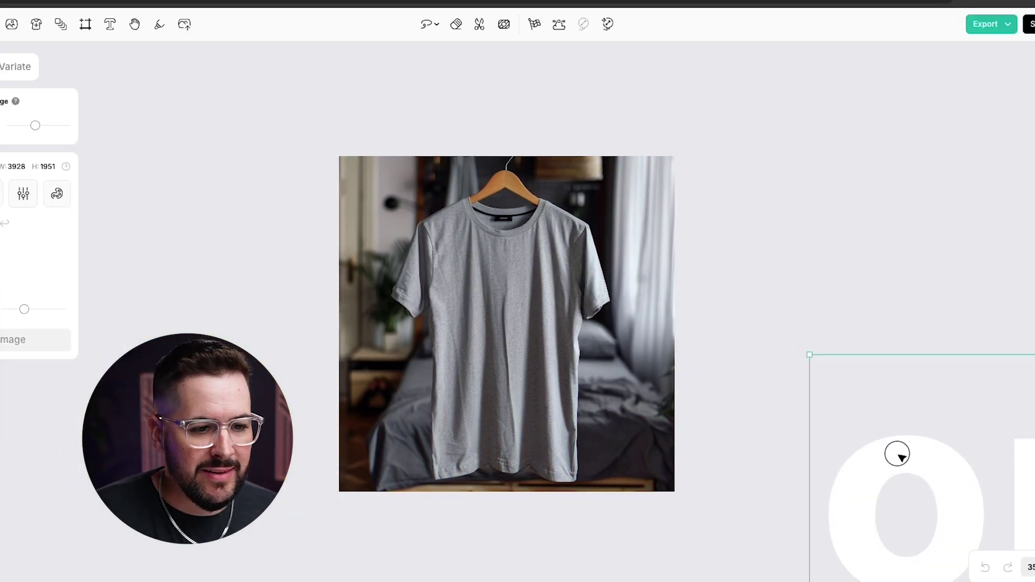
left_click_drag(897, 453, 744, 207)
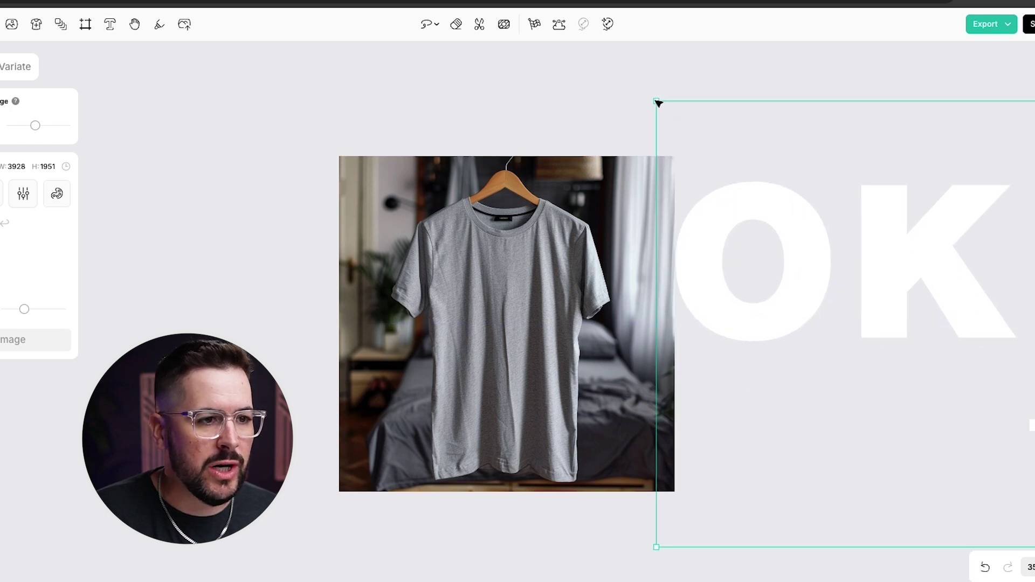
left_click_drag(657, 101, 708, 187)
scroll(703, 187, "right", 5)
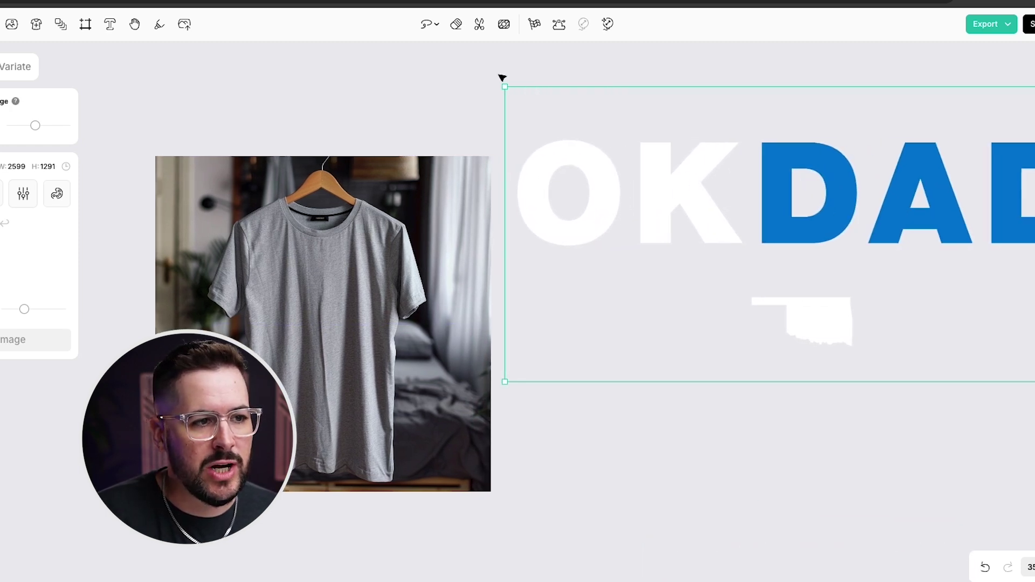
left_click_drag(501, 86, 284, 280)
Fine-tune the OKDAD print's size across the chest and preview the mockup.
left_click_drag(246, 248, 300, 281)
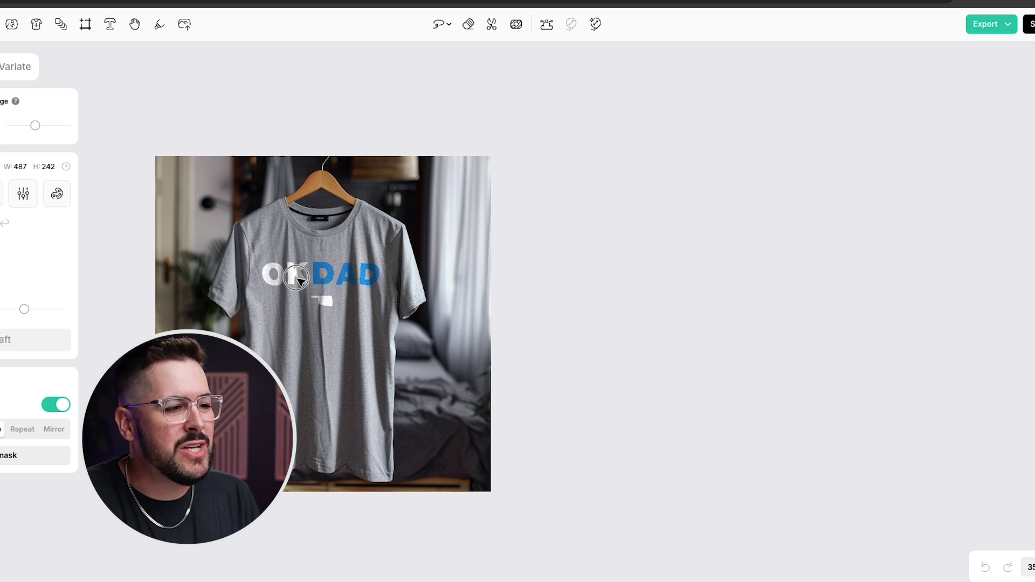
left_click(545, 280)
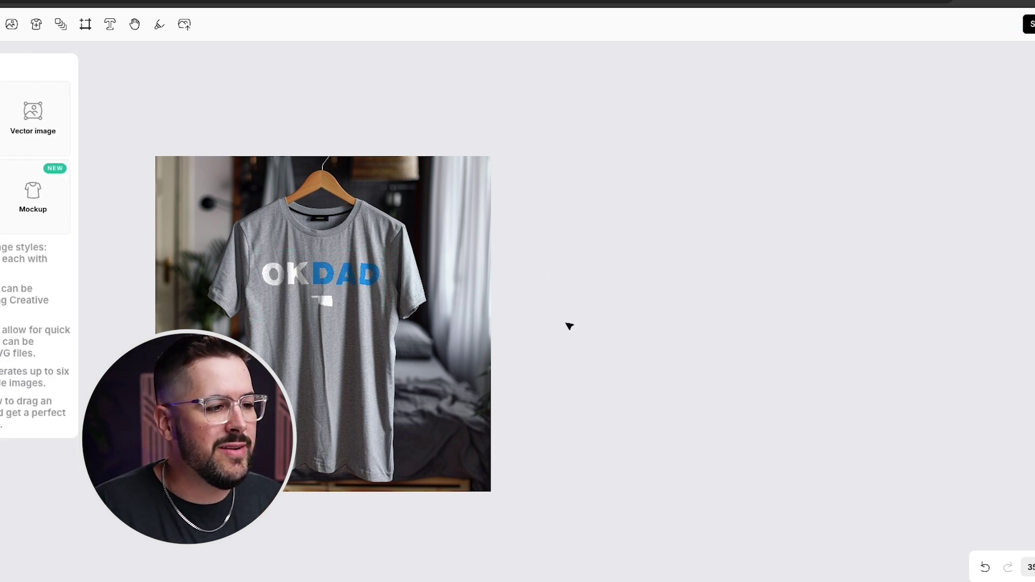
left_click(509, 276)
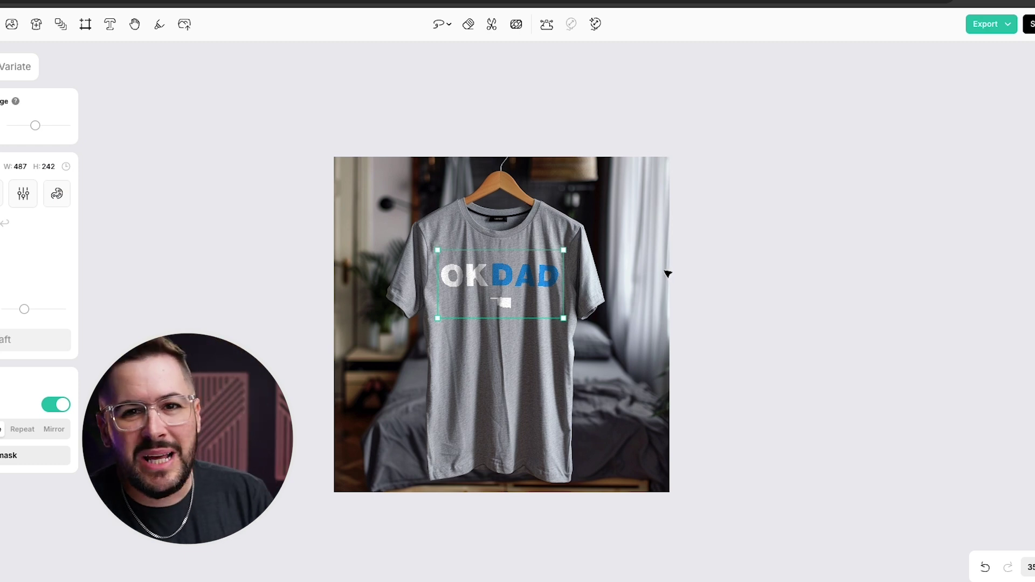
left_click(722, 263)
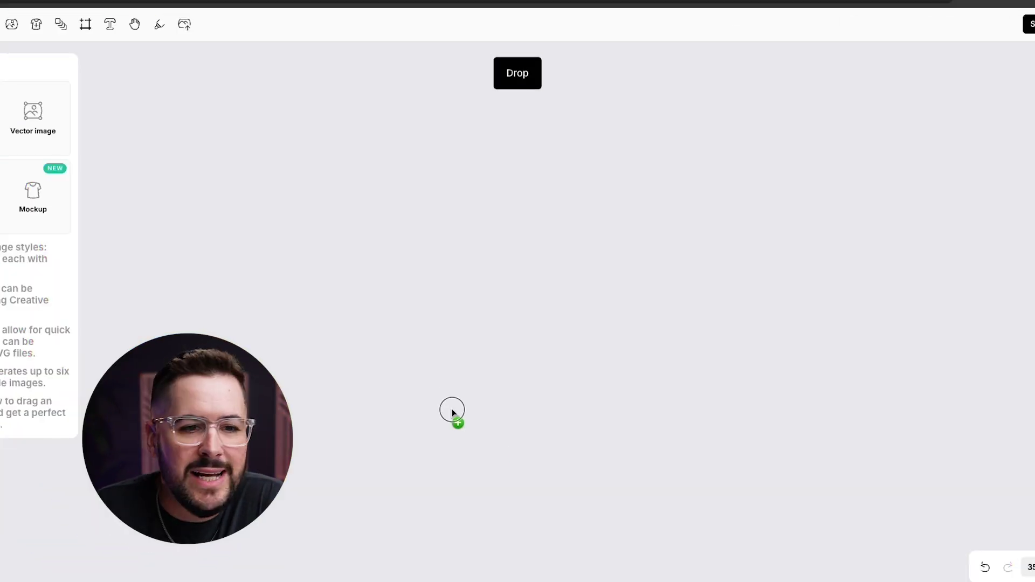
Add the black t-shirt photo, resize it to 1849×1387, centre it, and convert it to a mockup.
left_click_drag(452, 409, 534, 285)
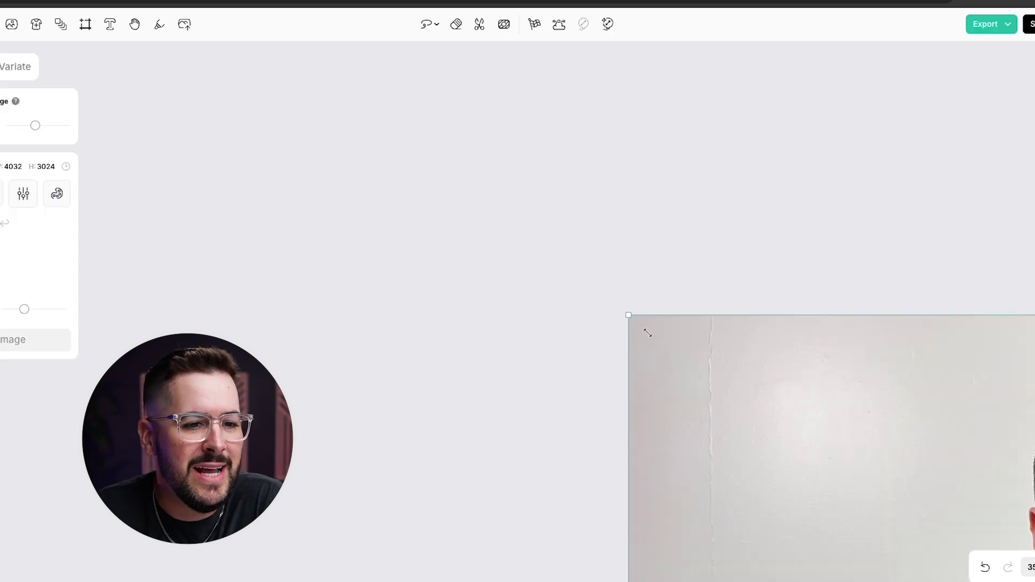
left_click_drag(935, 460, 481, 265)
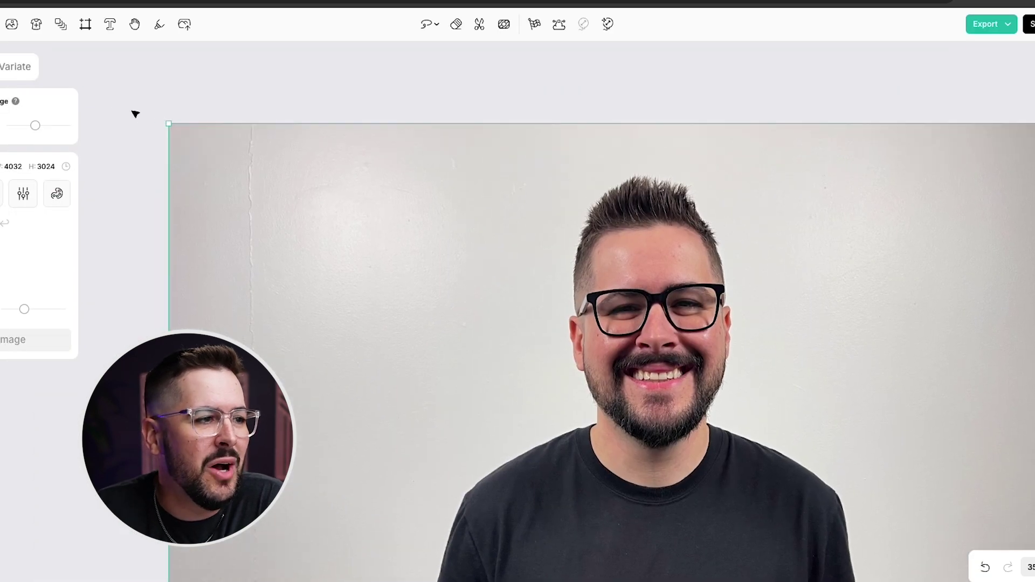
left_click_drag(170, 127, 605, 449)
left_click_drag(826, 495, 496, 178)
left_click_drag(270, 122, 331, 174)
left_click_drag(670, 343, 601, 296)
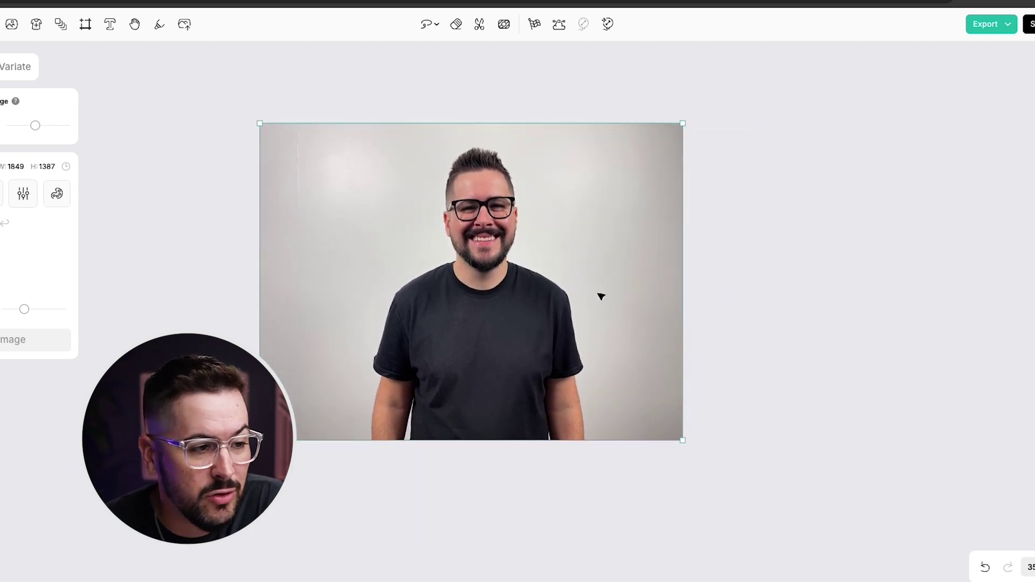
left_click_drag(524, 298, 538, 293)
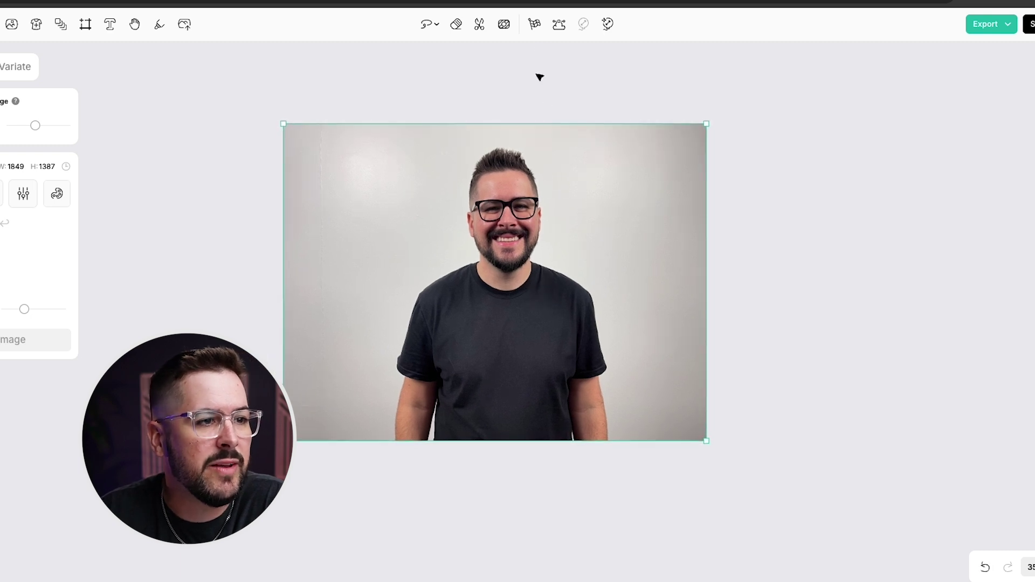
left_click(536, 26)
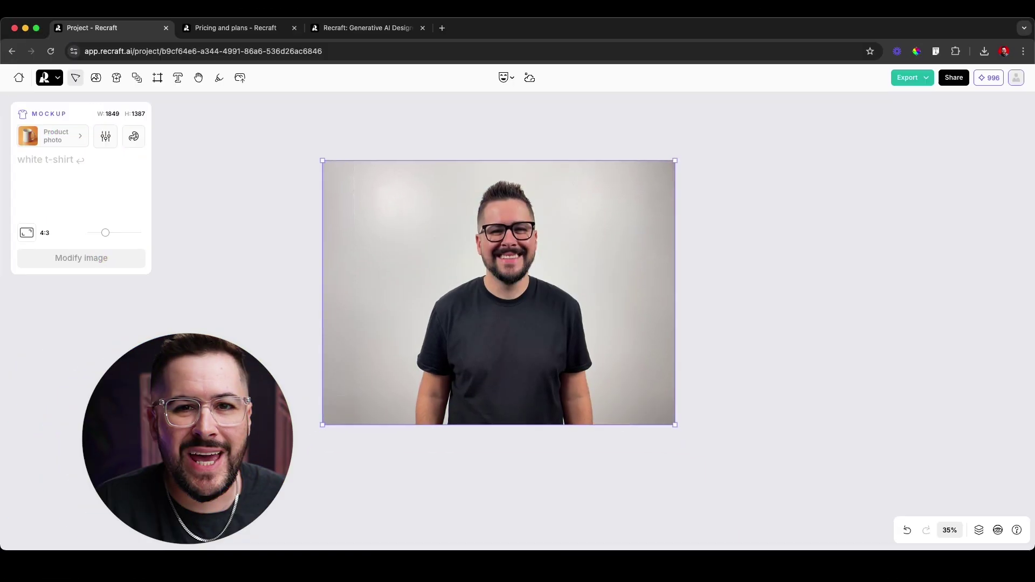
Add the Overcome design and place it roughly on the man's black shirt.
left_click_drag(792, 375, 782, 340)
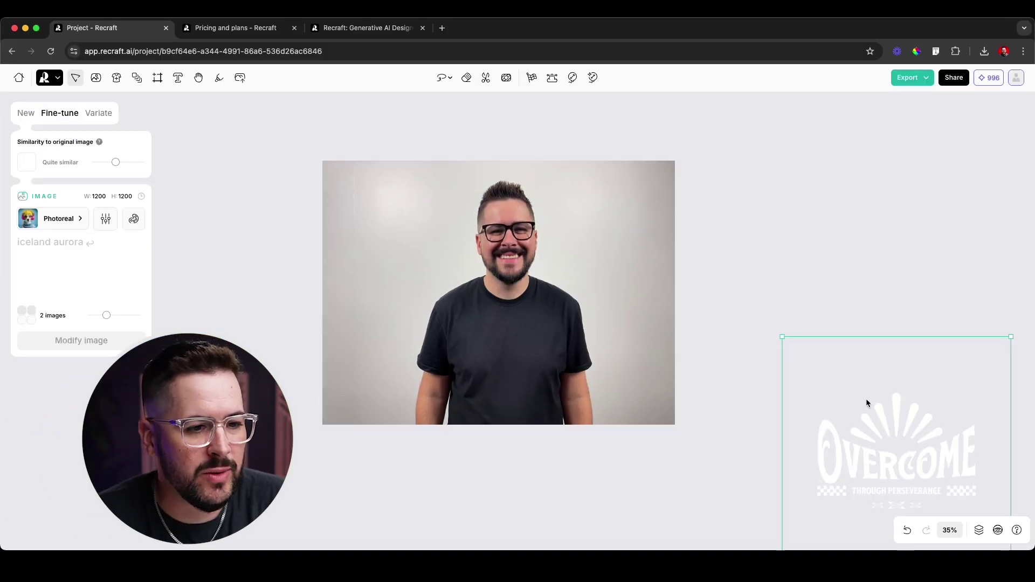
left_click_drag(862, 400, 507, 322)
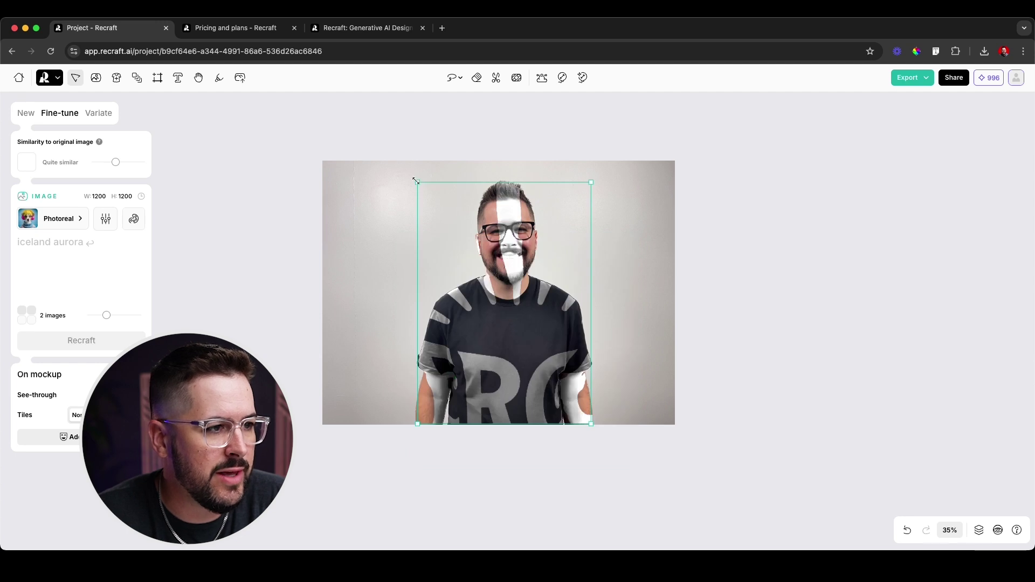
left_click_drag(416, 181, 444, 226)
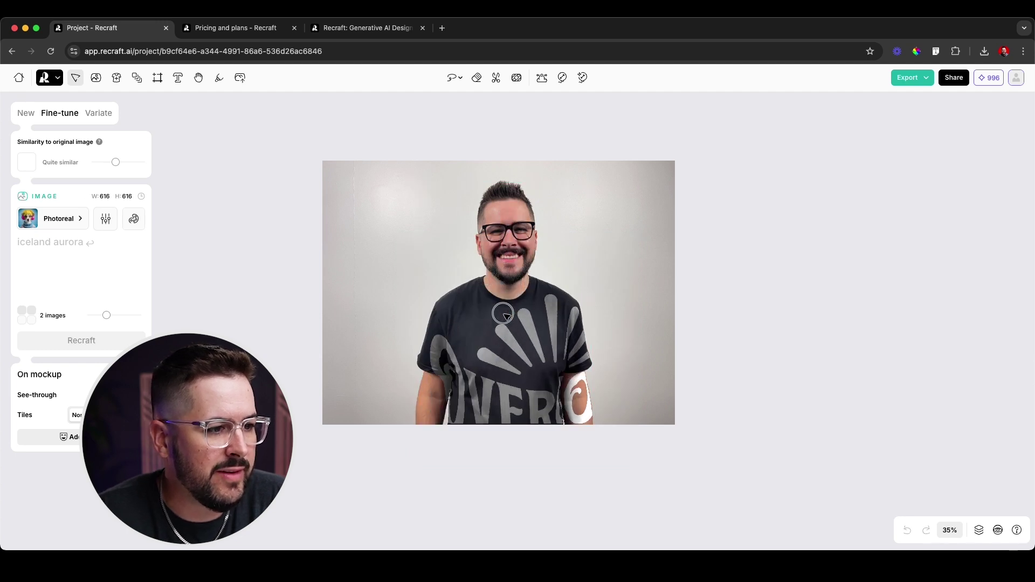
left_click_drag(516, 323, 477, 292)
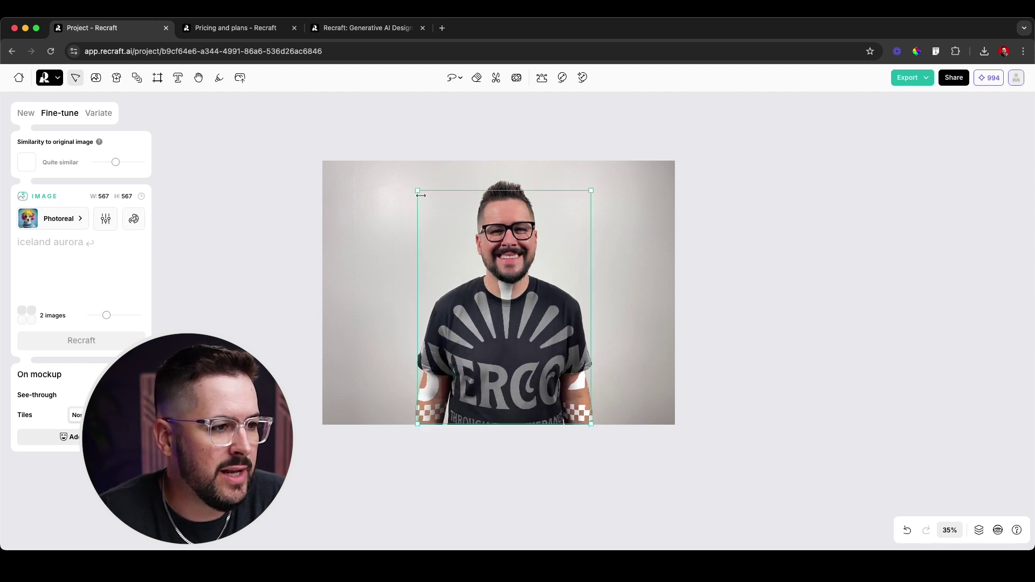
left_click_drag(421, 195, 473, 317)
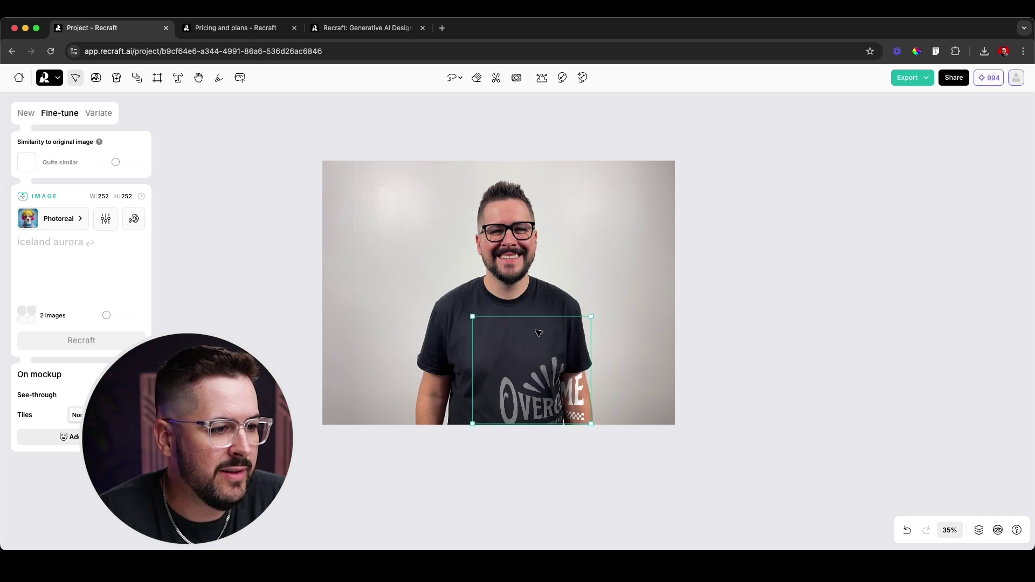
left_click_drag(557, 372, 512, 338)
Resize the Overcome print to 210×210 and centre it on the chest.
left_click(502, 328)
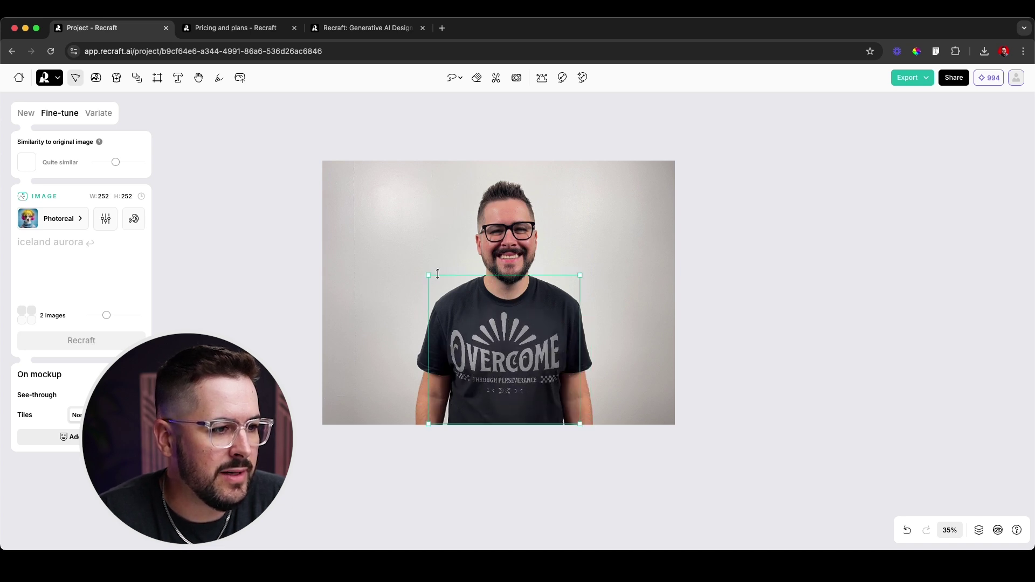
left_click_drag(426, 274, 450, 298)
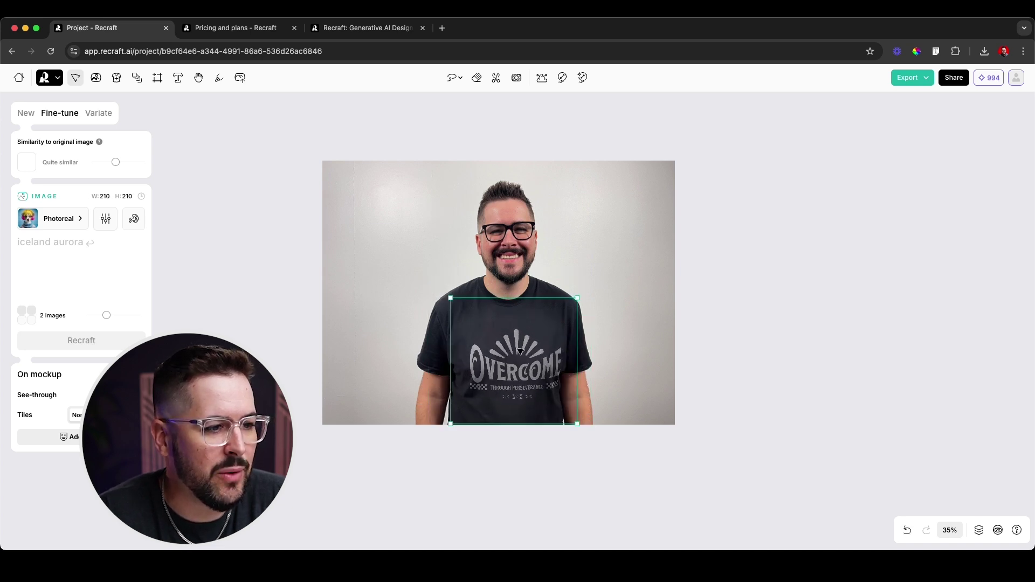
left_click_drag(521, 352, 513, 333)
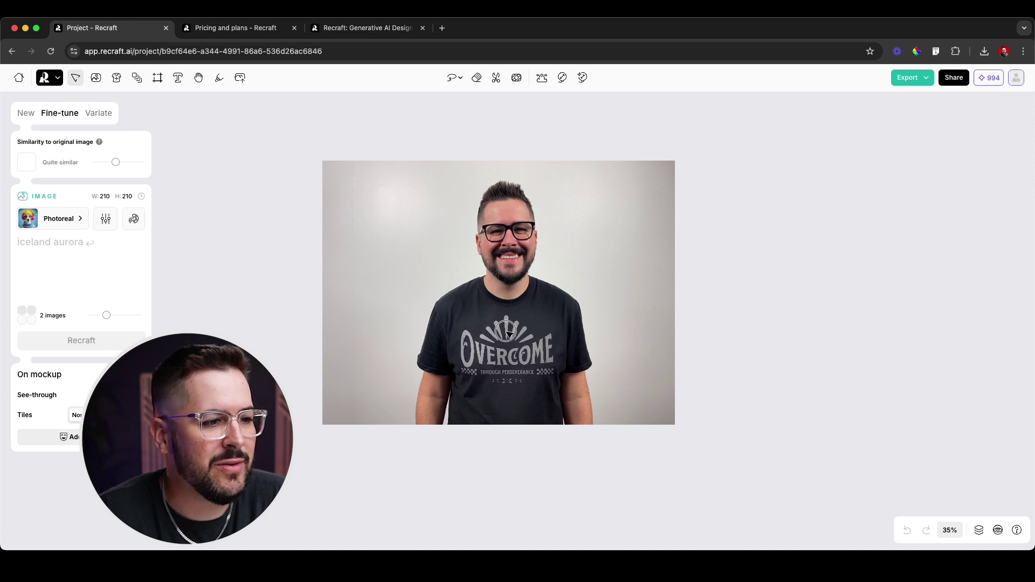
left_click(852, 326)
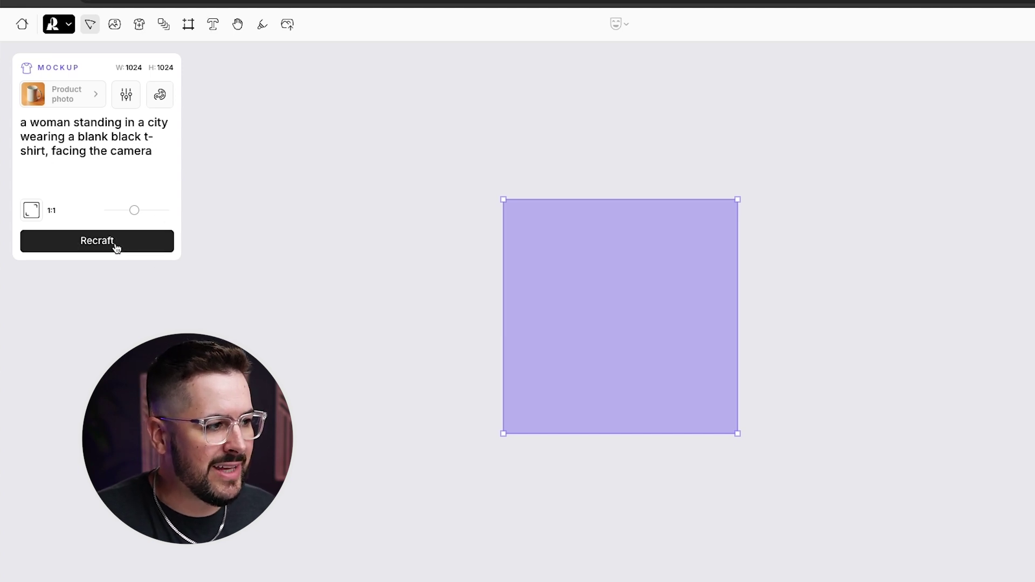
Generate a woman in a blank black T-shirt on a city street, then zoom in on the image.
left_click(97, 241)
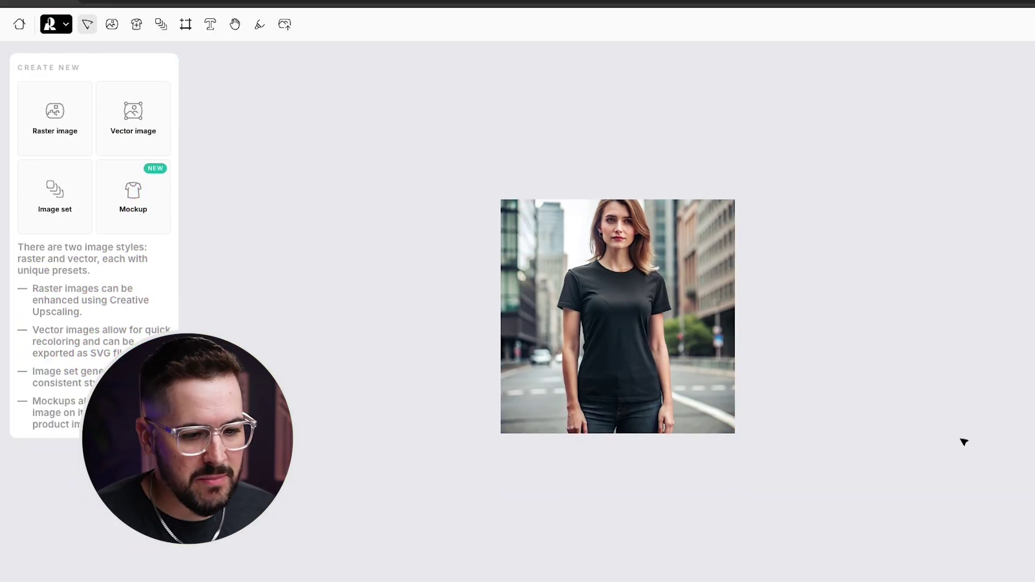
key("ctrl+equal")
scroll(915, 421, "right", 5)
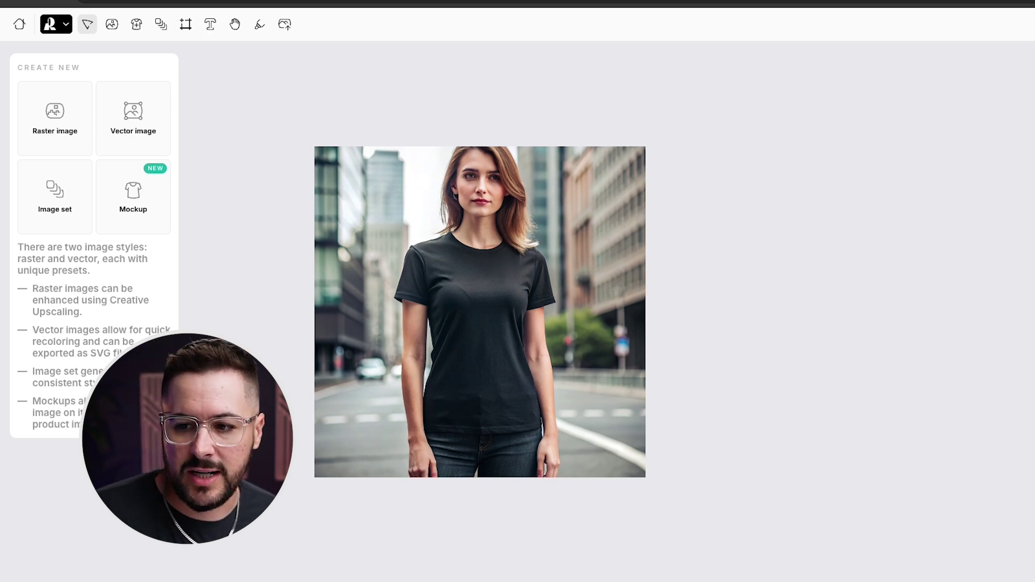
Add the Overcome design to the canvas, shrink it, and drop it onto the woman's T-shirt.
left_click_drag(876, 356, 799, 323)
left_click_drag(966, 435, 834, 264)
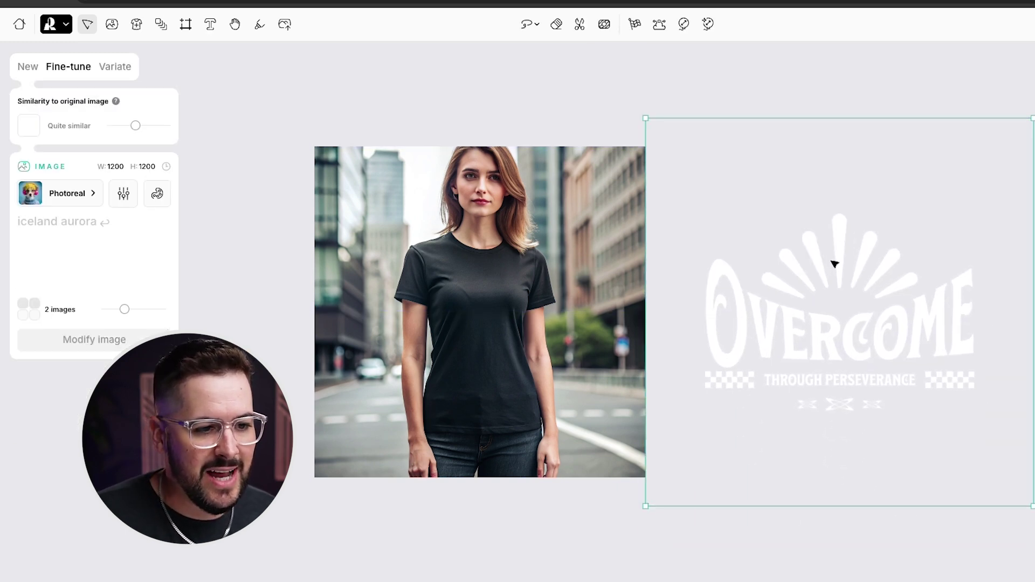
left_click_drag(646, 119, 892, 364)
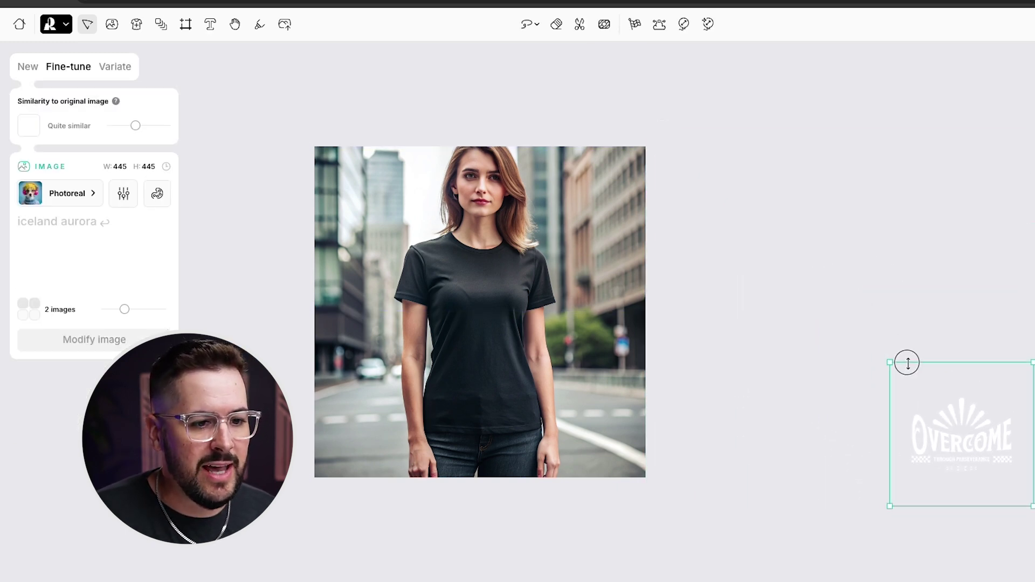
left_click_drag(963, 413, 479, 266)
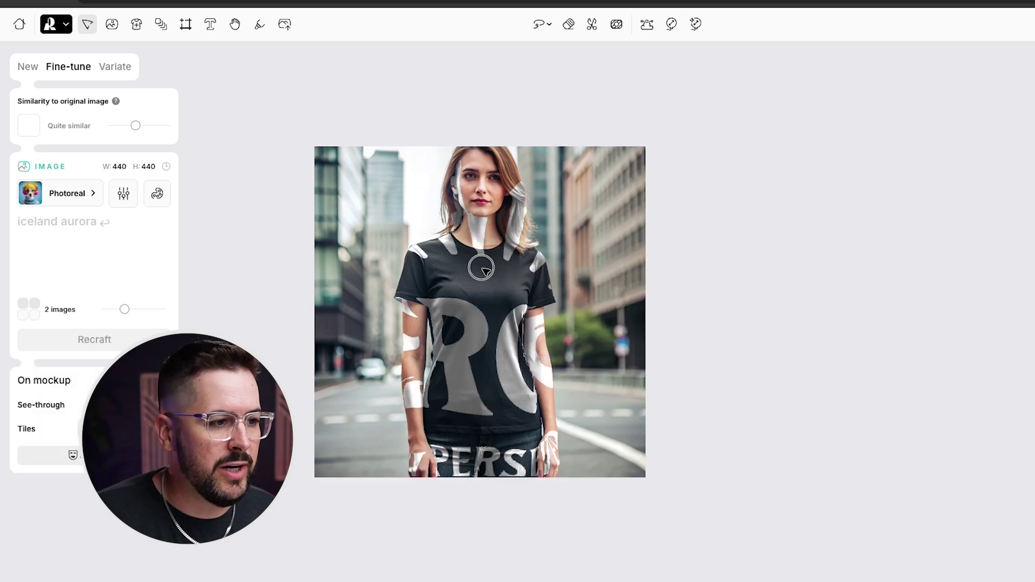
Scale the Overcome print down to 58×58 and center it across her upper chest.
left_click_drag(397, 148, 423, 185)
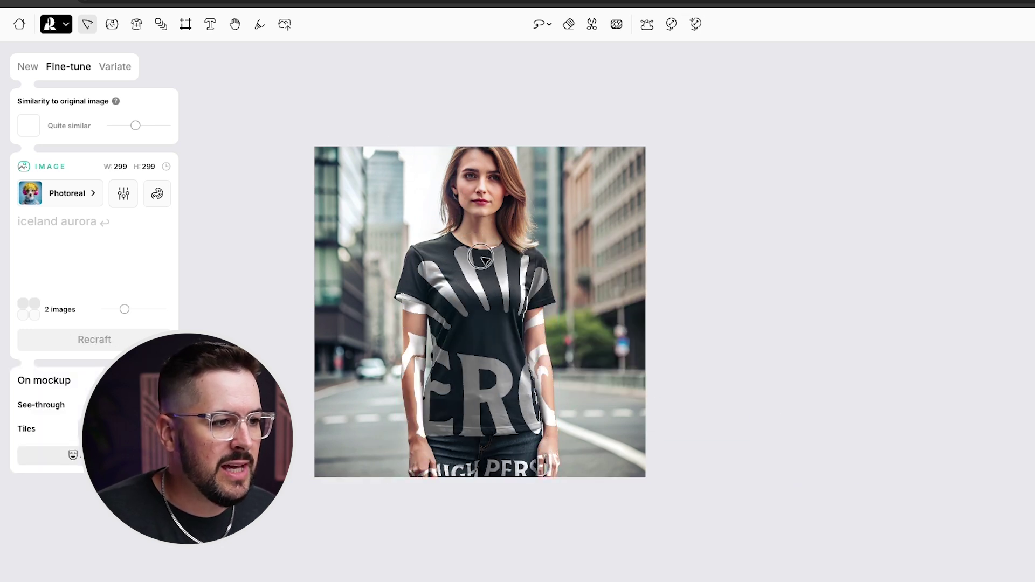
left_click_drag(398, 148, 502, 318)
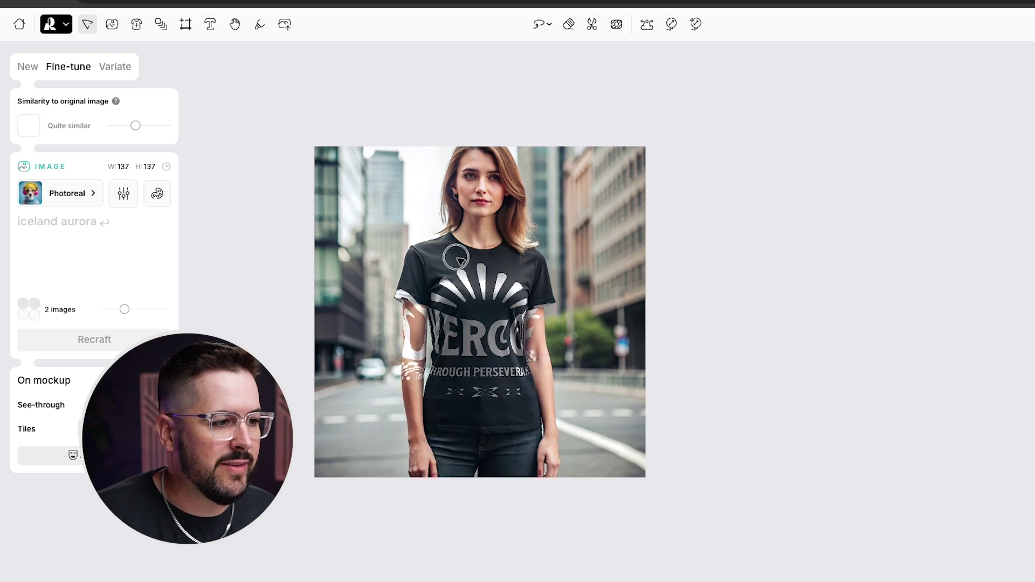
left_click_drag(394, 231, 445, 321)
left_click_drag(517, 366, 480, 292)
left_click_drag(411, 247, 426, 259)
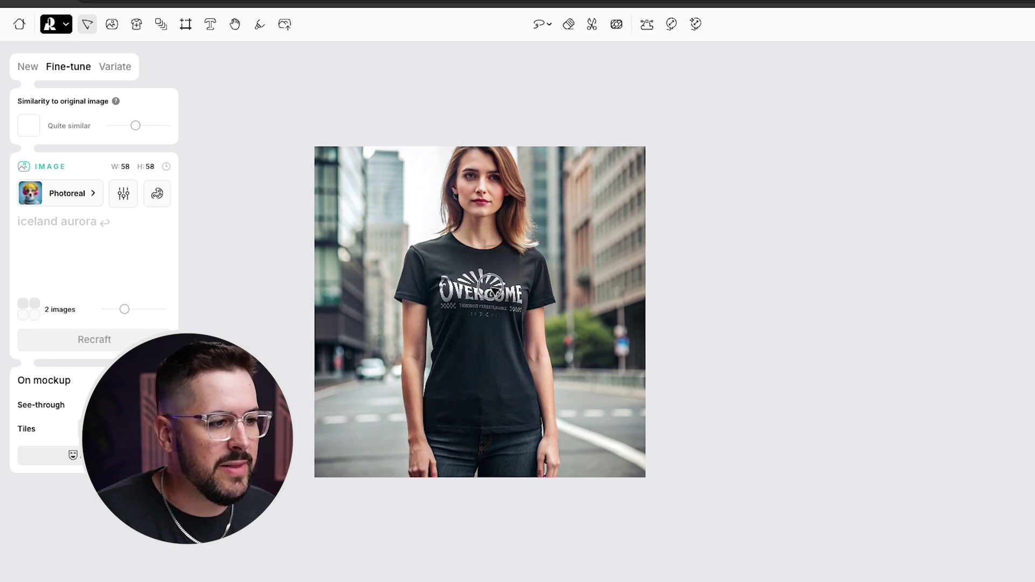
left_click(740, 306)
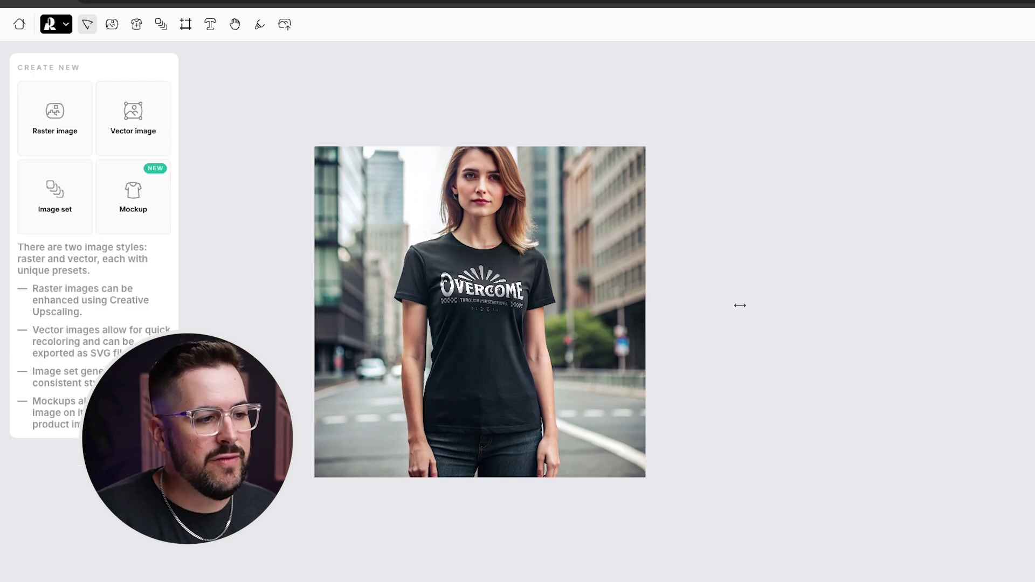